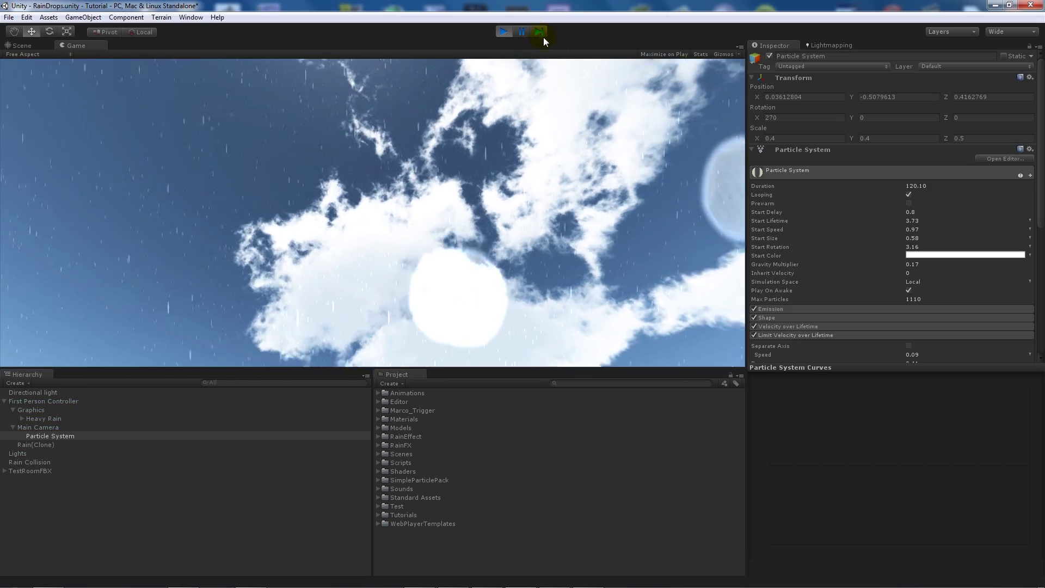
Watch the raindrop test with the view tilted toward the floor, then bring up the droplet image in Photoshop.
{"action": "left_click_drag", "start_coordinate": [567, 46], "coordinate": [528, 76]}
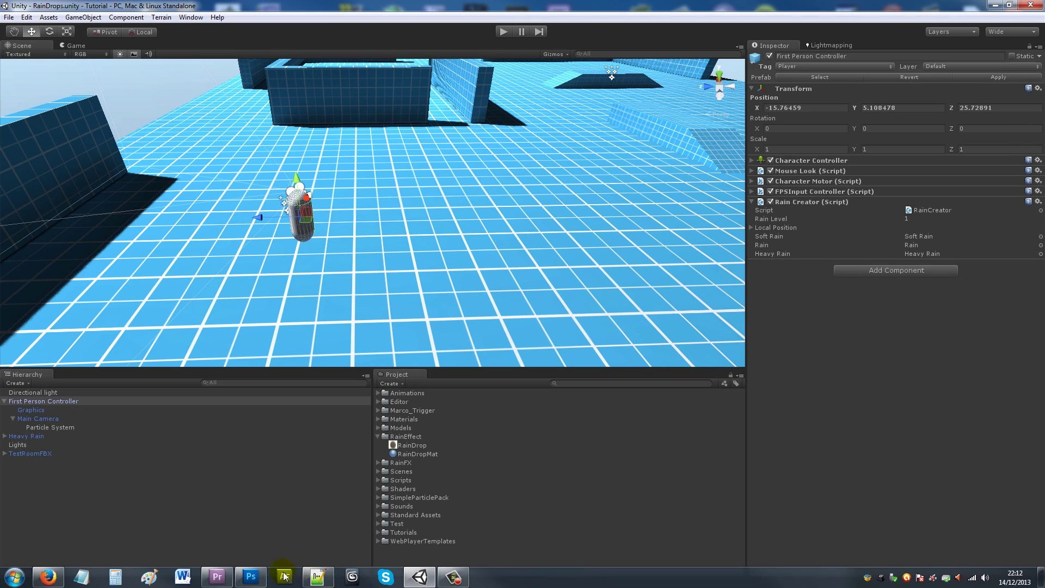
{"action": "left_click", "coordinate": [250, 577]}
{"action": "left_click", "coordinate": [466, 319]}
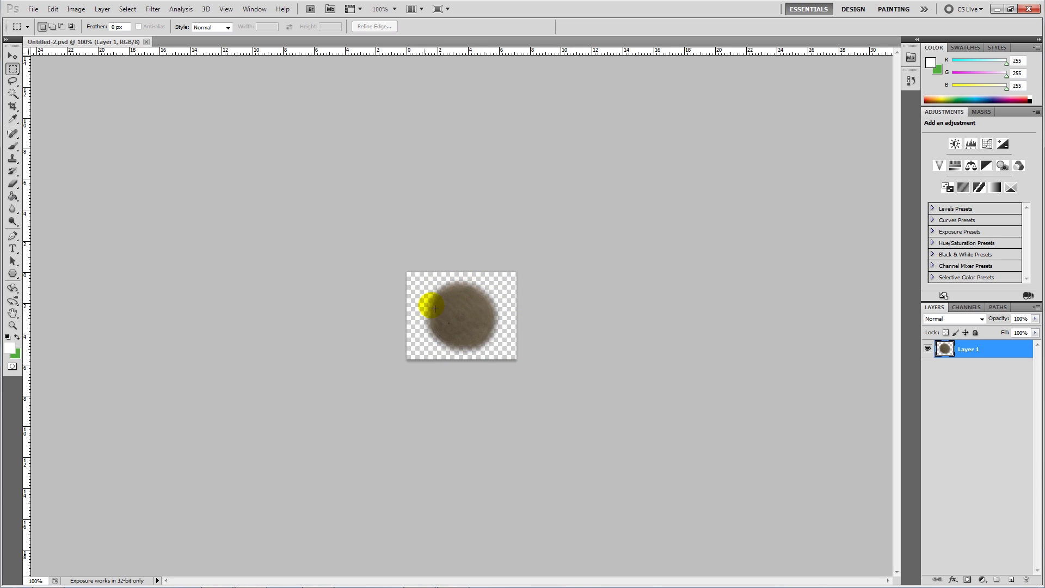
Show the brown blurred droplet texture in Photoshop, then switch back to the Unity editor.
{"action": "mouse_move", "coordinate": [320, 585]}
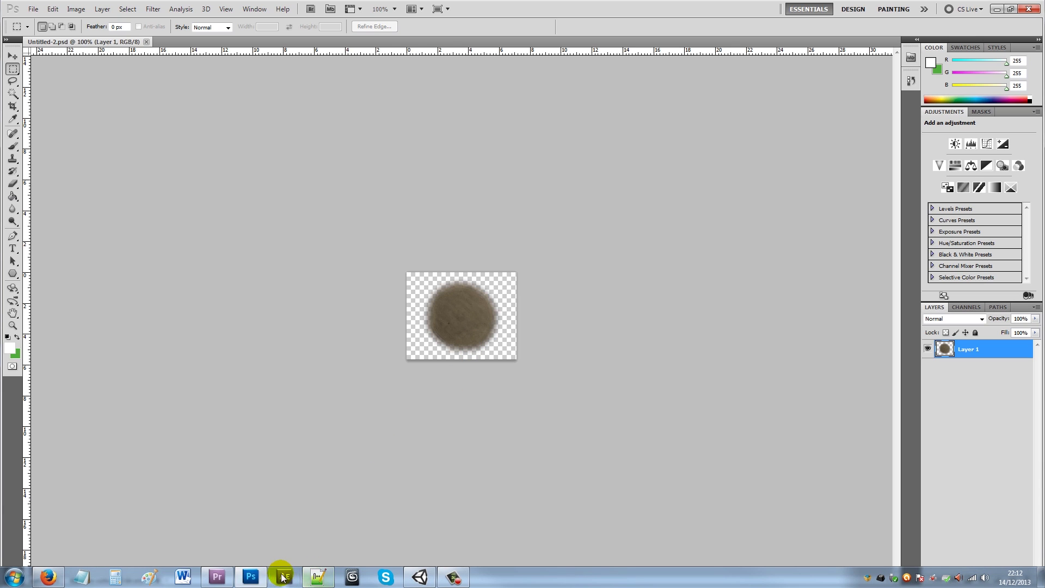
{"action": "left_click", "coordinate": [253, 583]}
{"action": "left_click", "coordinate": [251, 578]}
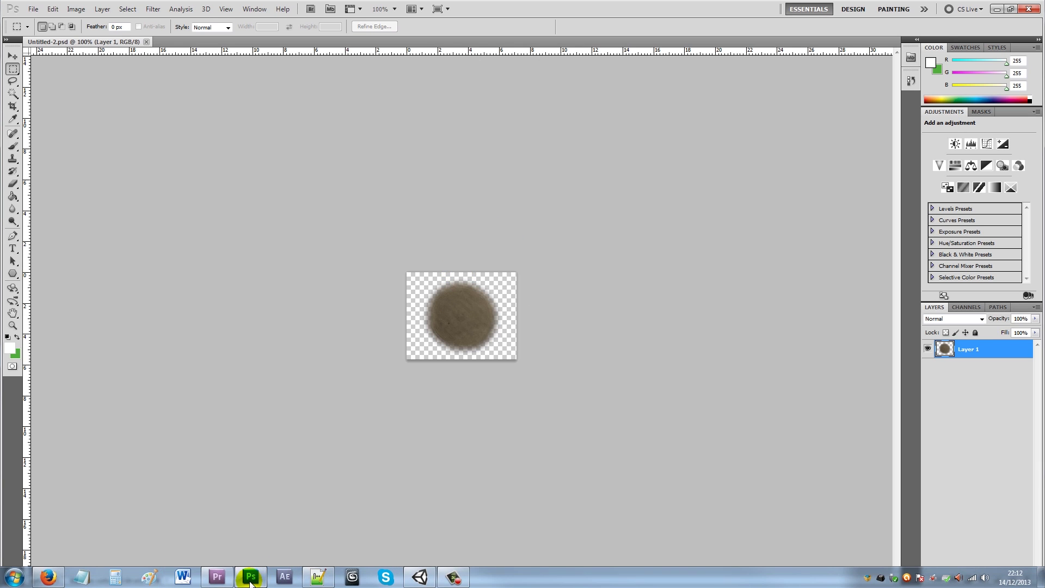
{"action": "mouse_move", "coordinate": [251, 583]}
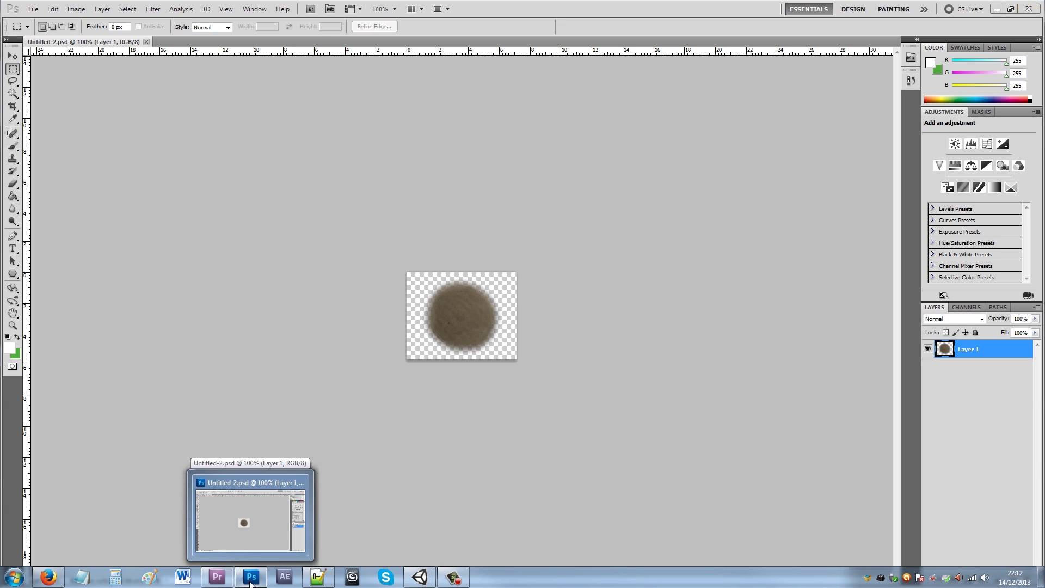
{"action": "left_click", "coordinate": [250, 583]}
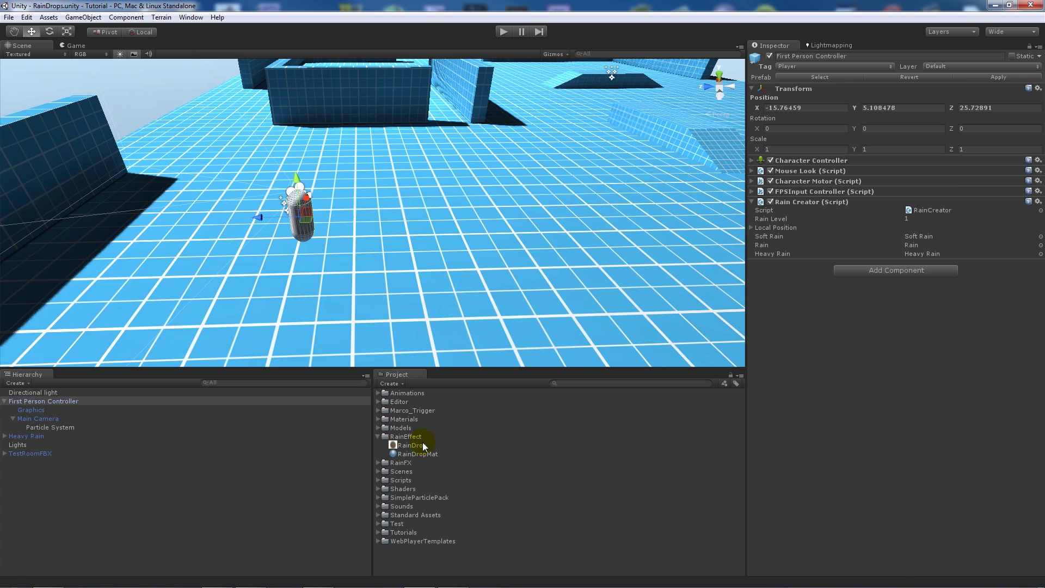
Inspect the RainDropMat material and browse the asset import options without importing anything.
{"action": "left_click", "coordinate": [412, 453]}
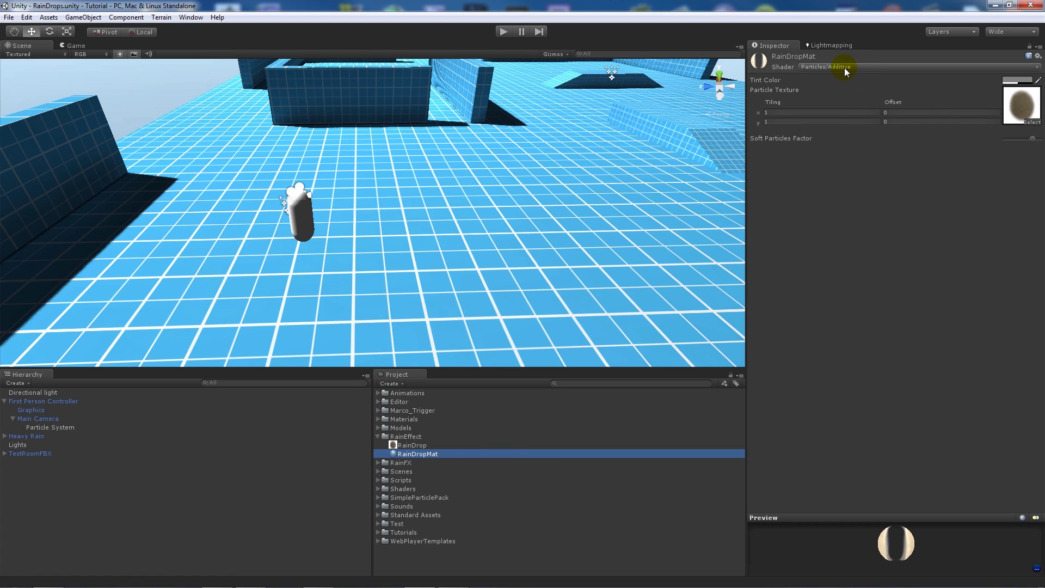
{"action": "right_click", "coordinate": [436, 562]}
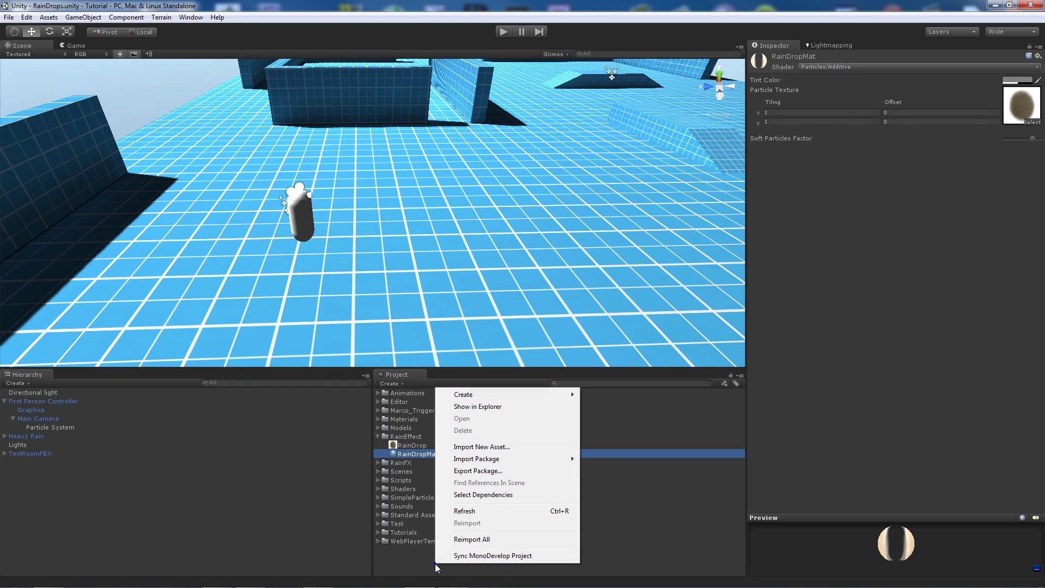
{"action": "mouse_move", "coordinate": [495, 463]}
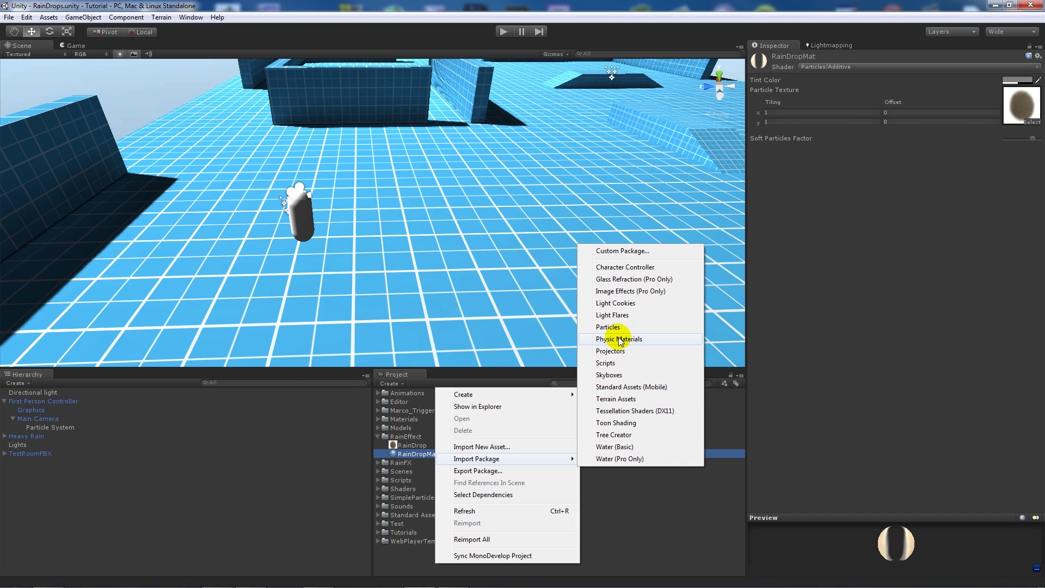
{"action": "left_click", "coordinate": [397, 555]}
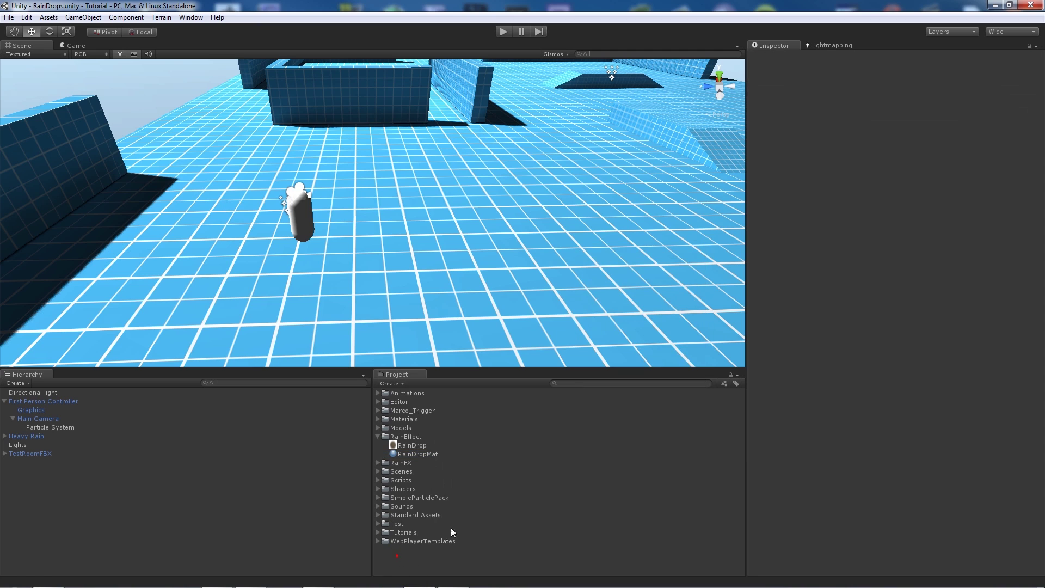
Assign the RainDrop texture as RainDropMat's Particle Texture and select the camera's Particle System.
{"action": "left_click", "coordinate": [435, 453]}
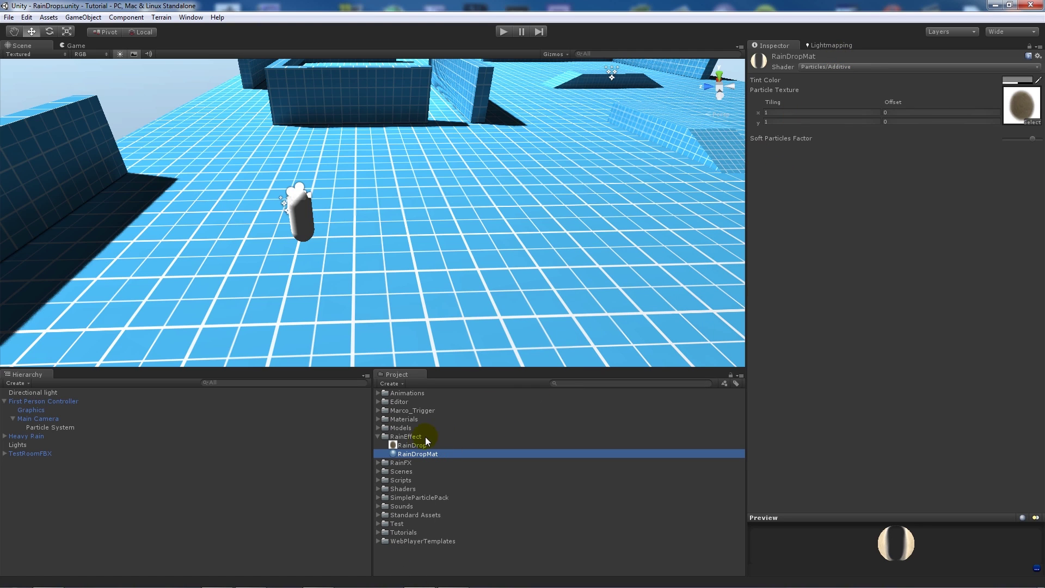
{"action": "left_click_drag", "start_coordinate": [411, 446], "coordinate": [313, 243]}
{"action": "left_click", "coordinate": [57, 429]}
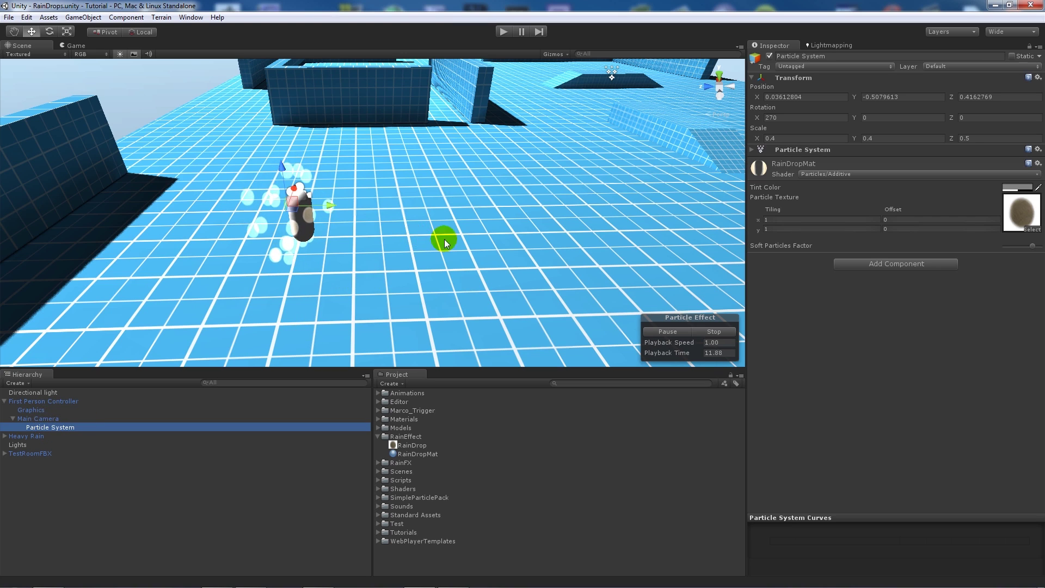
Expand the Particle System's module list and show the Renderer module using RainDropMat.
{"action": "left_click", "coordinate": [752, 149]}
{"action": "left_click", "coordinate": [752, 149]}
{"action": "scroll", "coordinate": [843, 283], "scroll_direction": "down", "scroll_amount": 2}
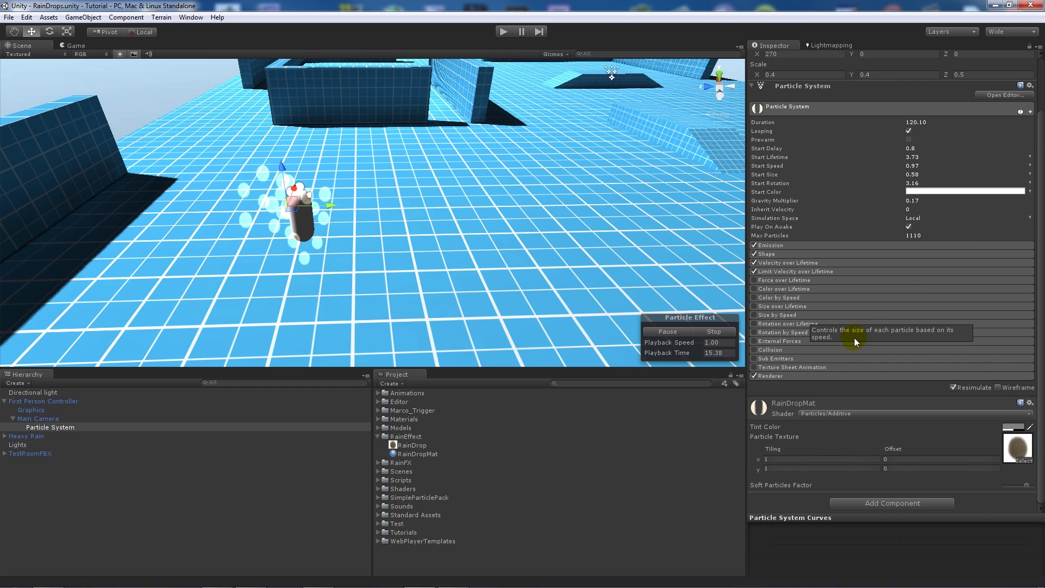
{"action": "left_click", "coordinate": [819, 375]}
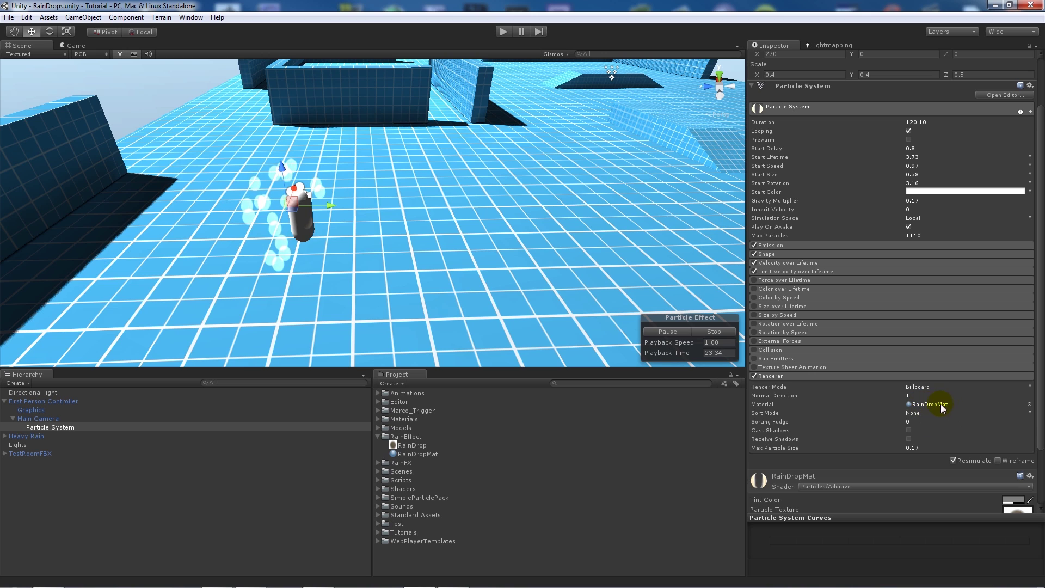
Show the Create material option without using it, reselect Particle System, and collapse Renderer.
{"action": "right_click", "coordinate": [437, 557]}
{"action": "mouse_move", "coordinate": [531, 388]}
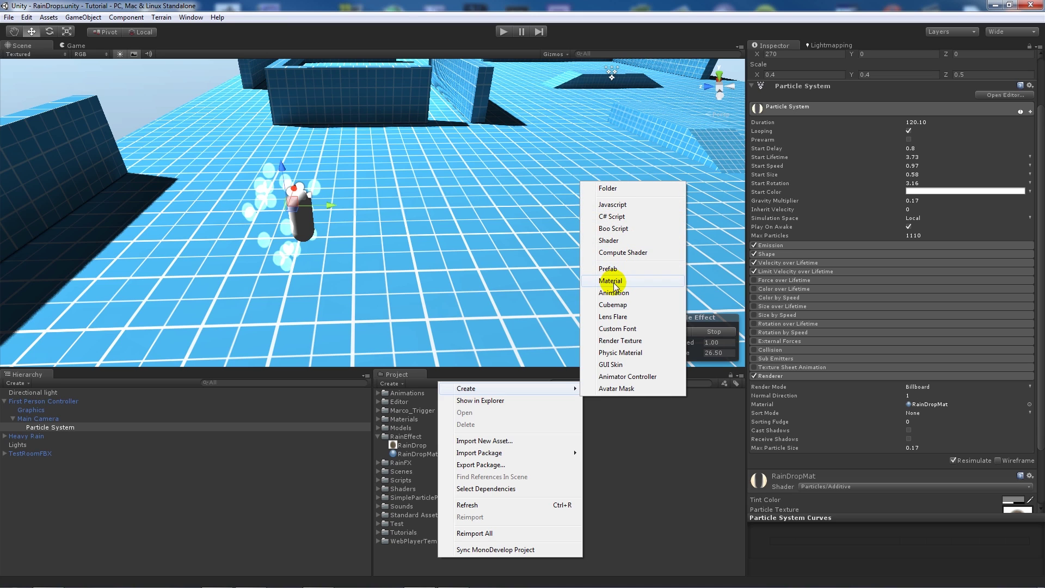
{"action": "left_click", "coordinate": [410, 559]}
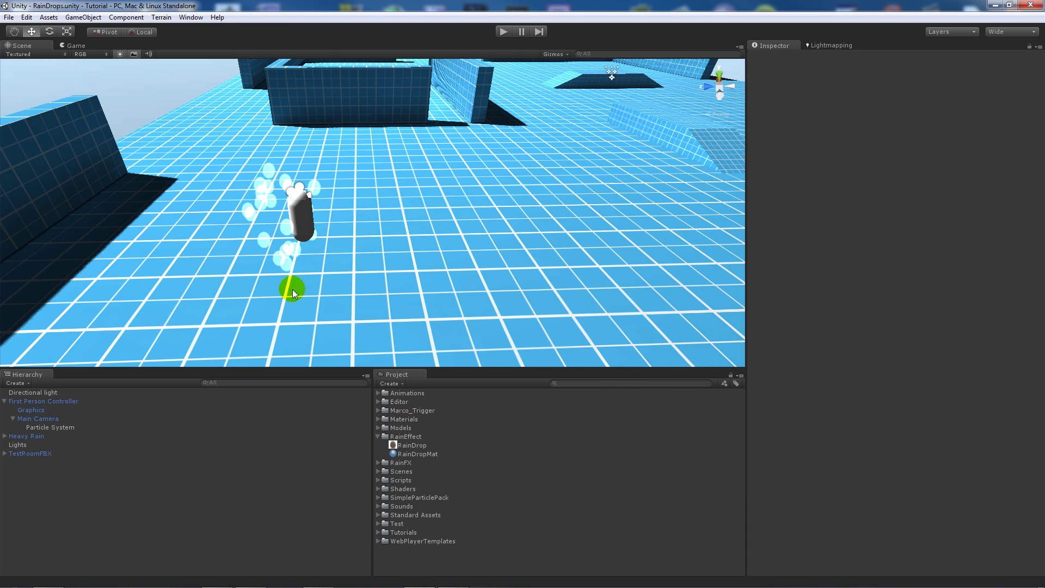
{"action": "left_click", "coordinate": [65, 427]}
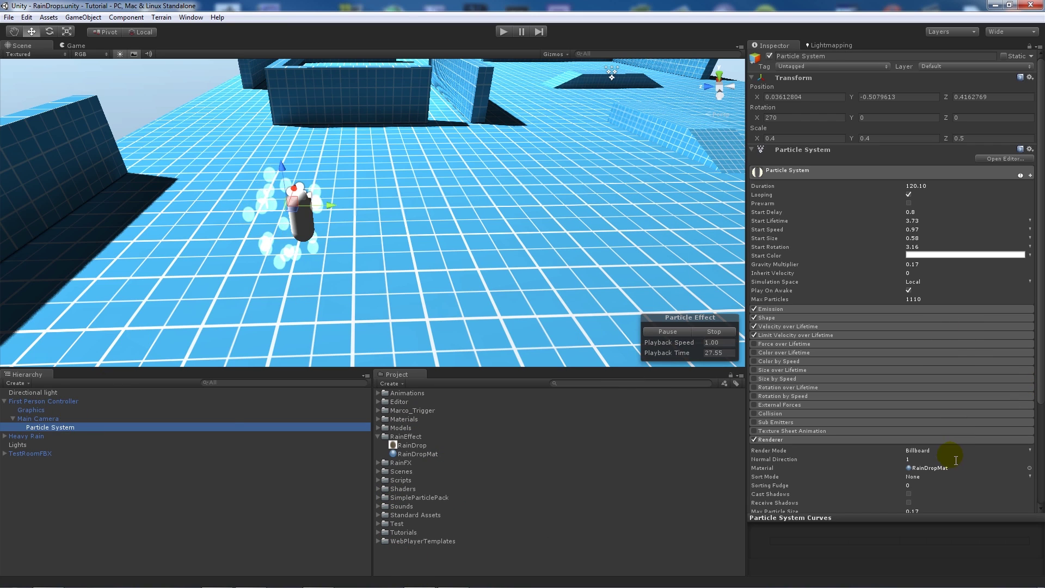
{"action": "scroll", "coordinate": [956, 460], "scroll_direction": "down", "scroll_amount": 3}
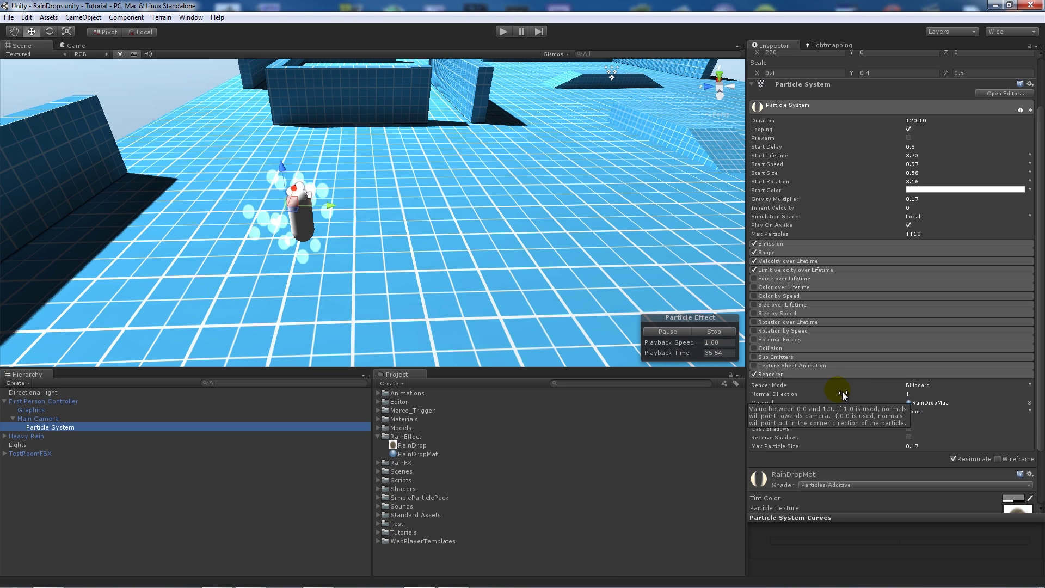
{"action": "left_click", "coordinate": [823, 376]}
{"action": "scroll", "coordinate": [821, 384], "scroll_direction": "up", "scroll_amount": 3}
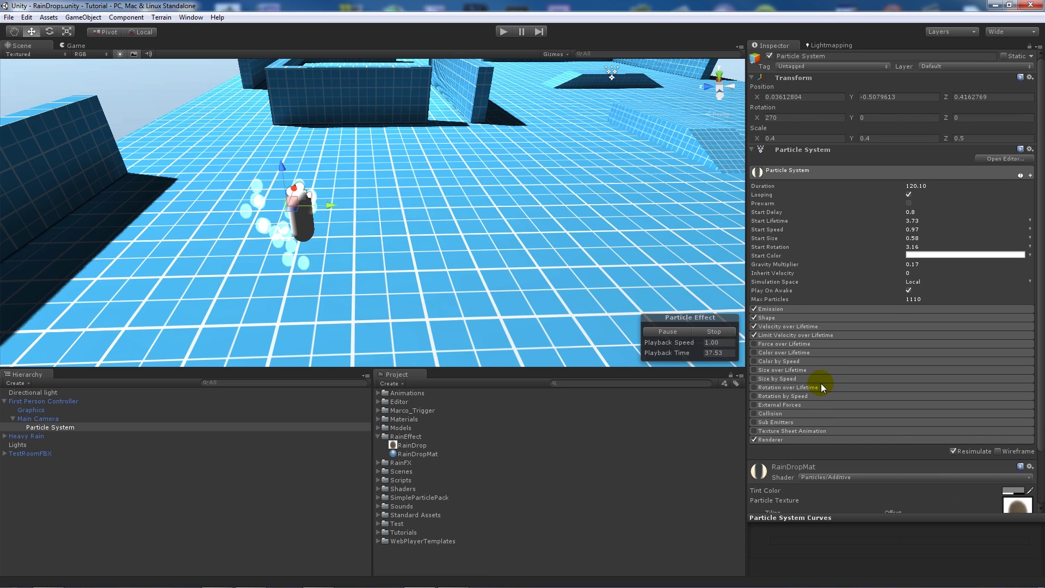
{"action": "left_click", "coordinate": [825, 173]}
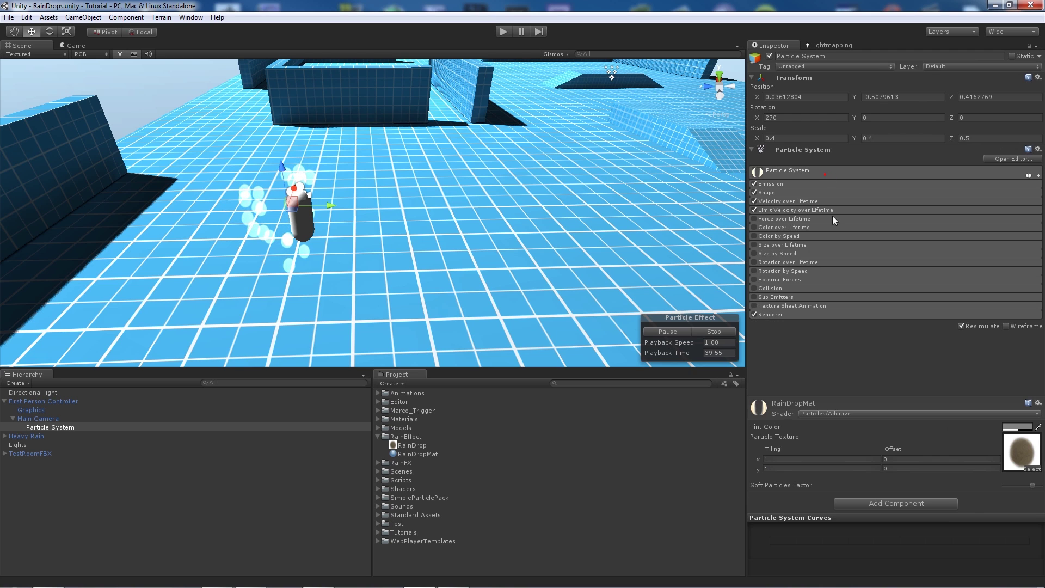
{"action": "left_click", "coordinate": [821, 171]}
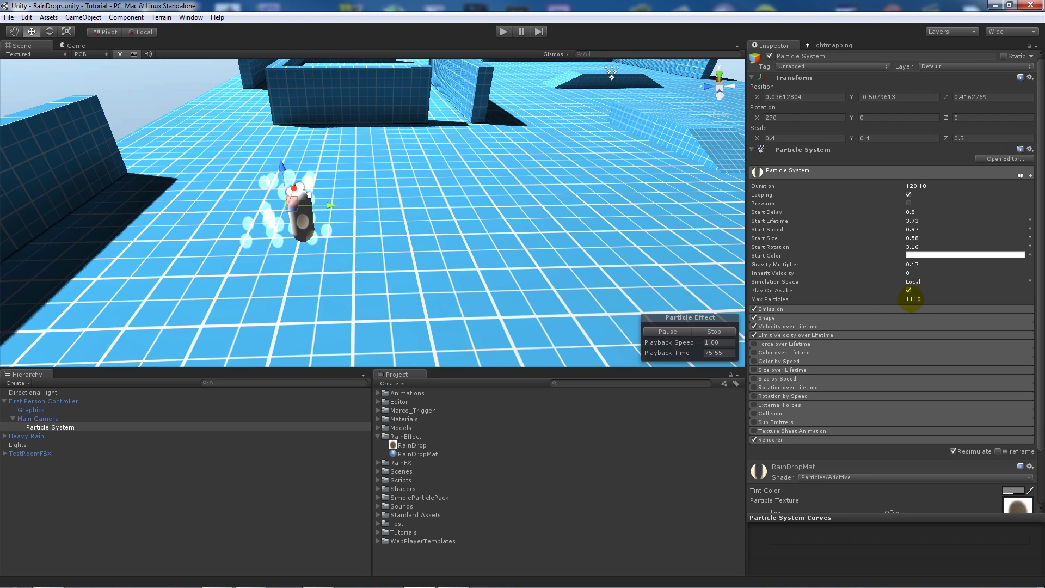
{"action": "left_click", "coordinate": [831, 173]}
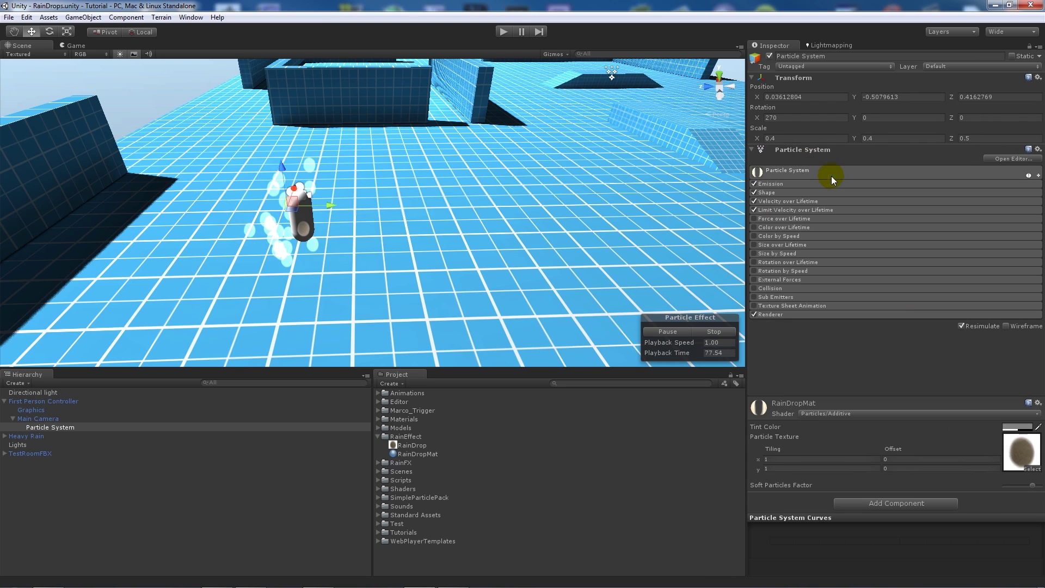
{"action": "left_click", "coordinate": [820, 183]}
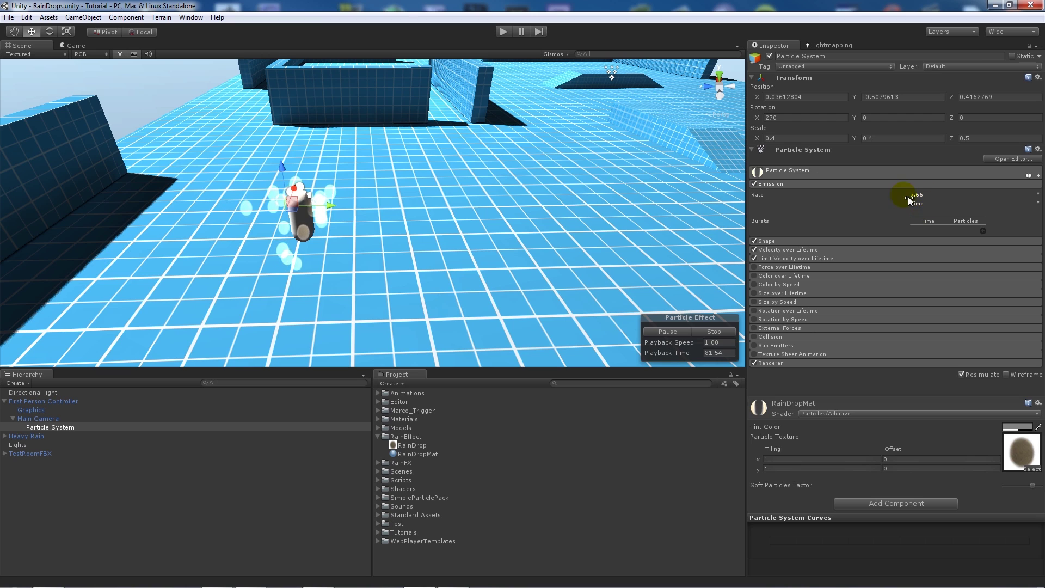
{"action": "left_click", "coordinate": [867, 182]}
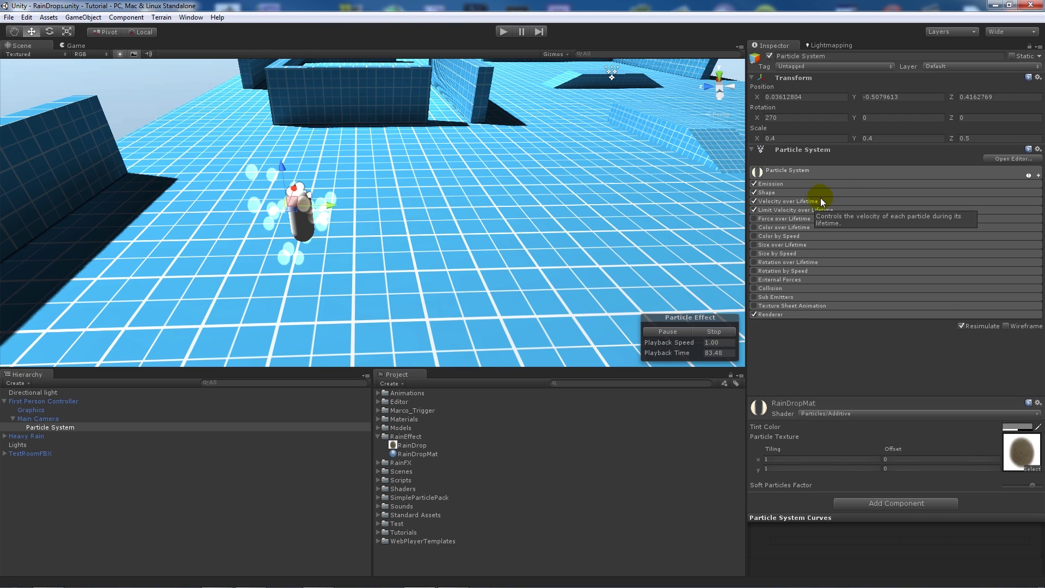
{"action": "left_click", "coordinate": [805, 193]}
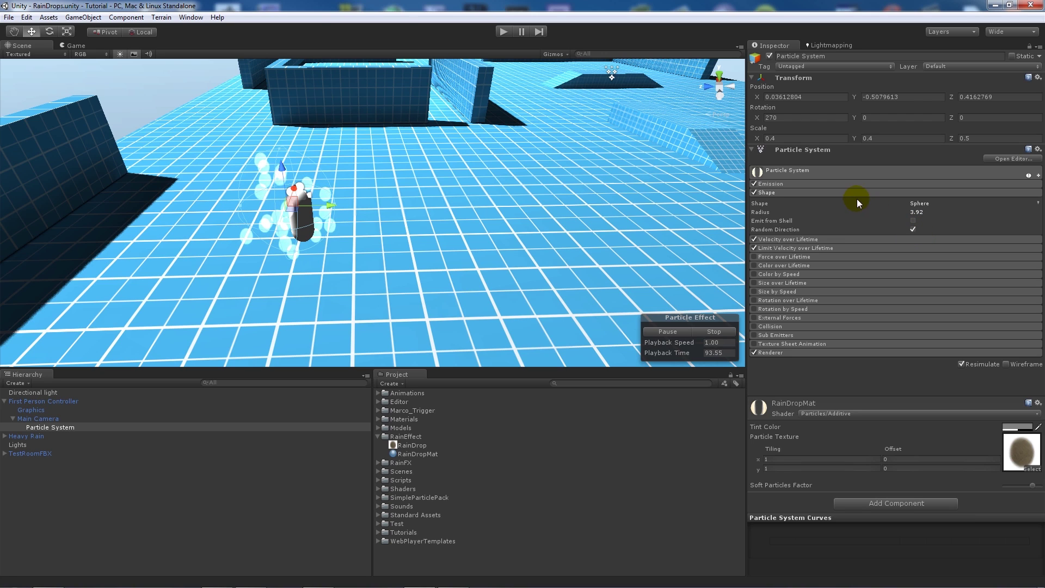
{"action": "left_click", "coordinate": [812, 193]}
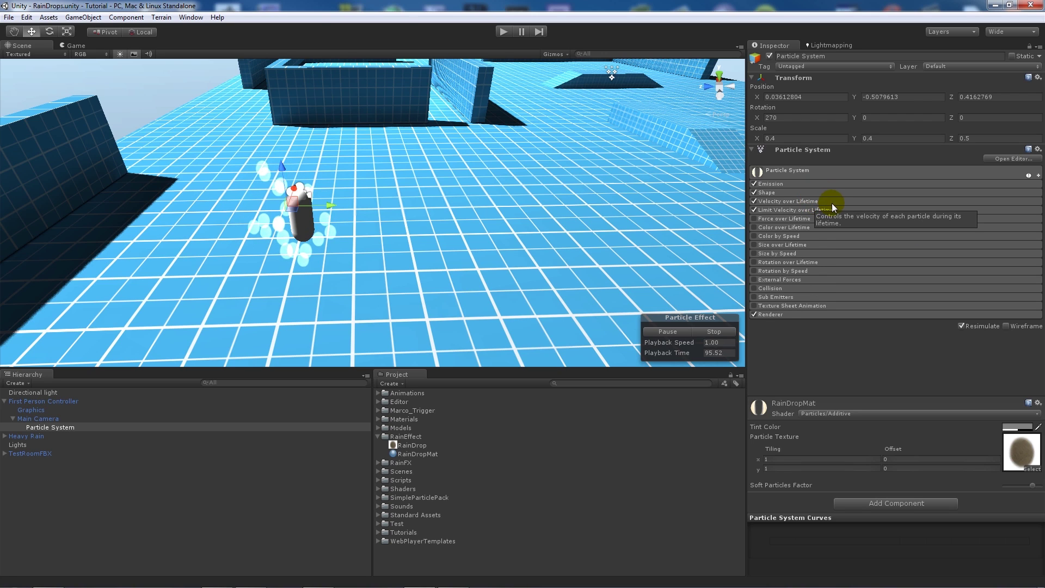
{"action": "left_click", "coordinate": [832, 203]}
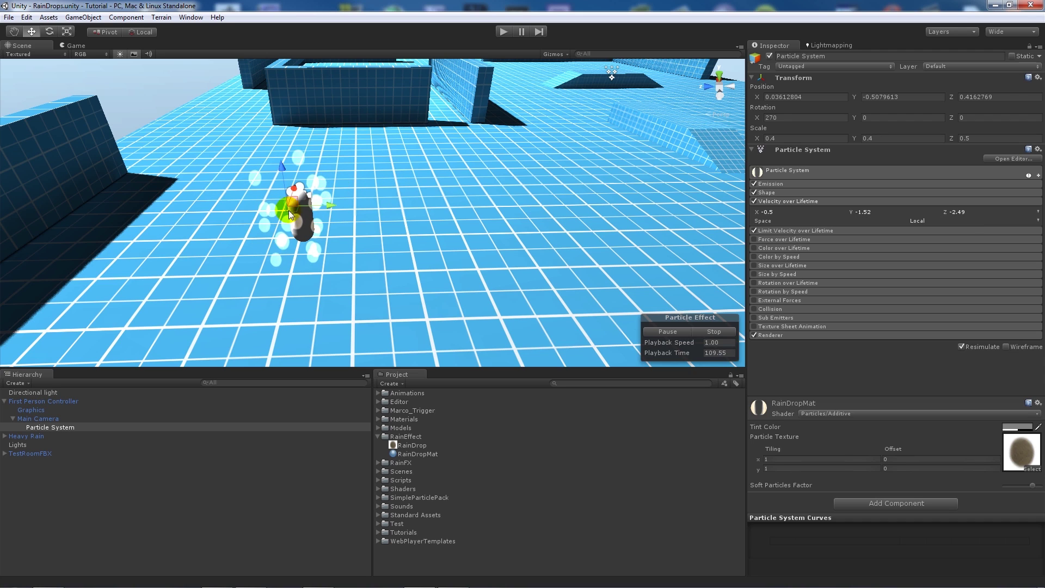
{"action": "left_click", "coordinate": [804, 199]}
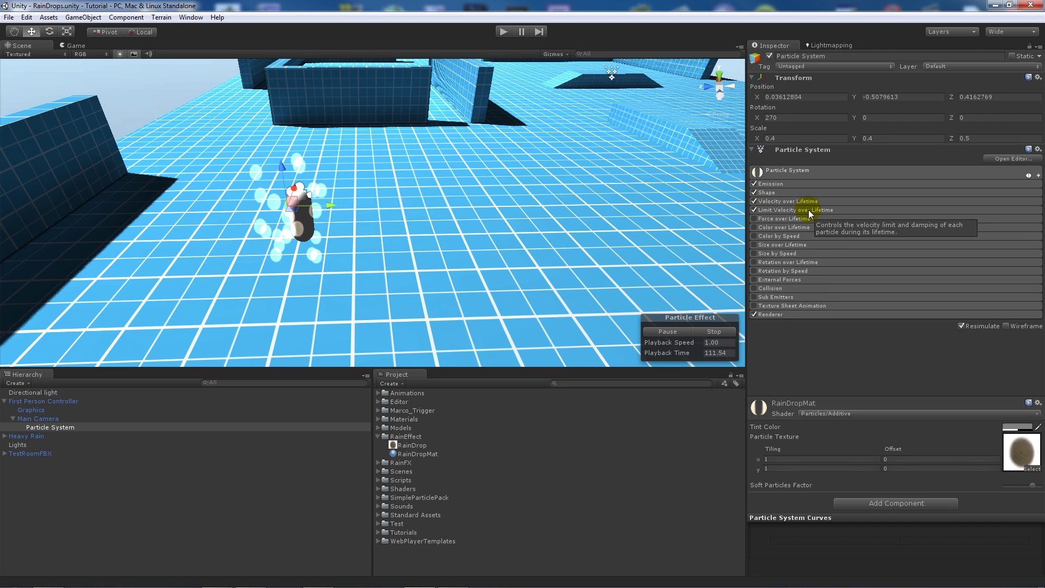
{"action": "left_click", "coordinate": [808, 210]}
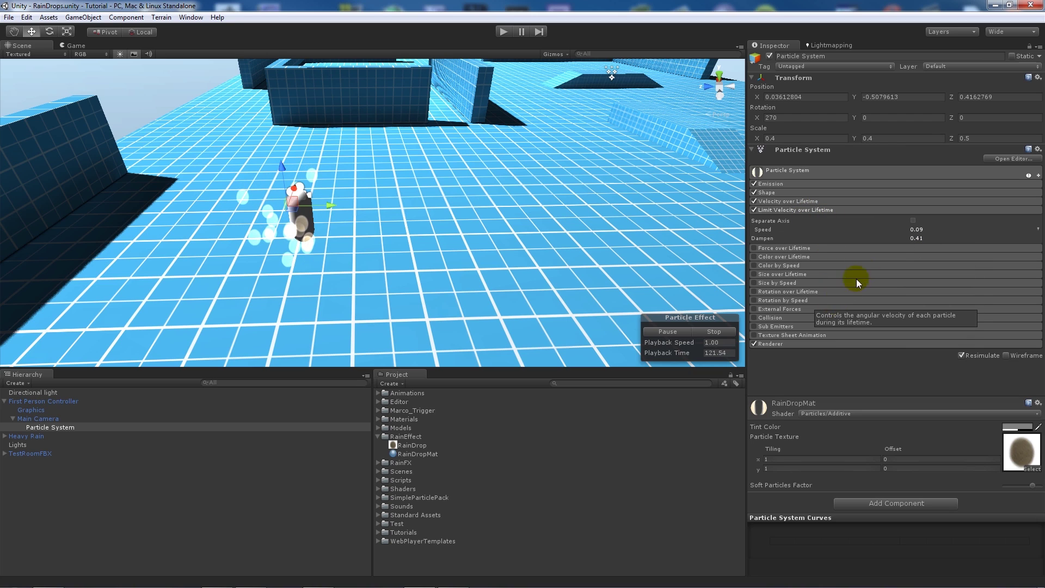
{"action": "left_click", "coordinate": [832, 211]}
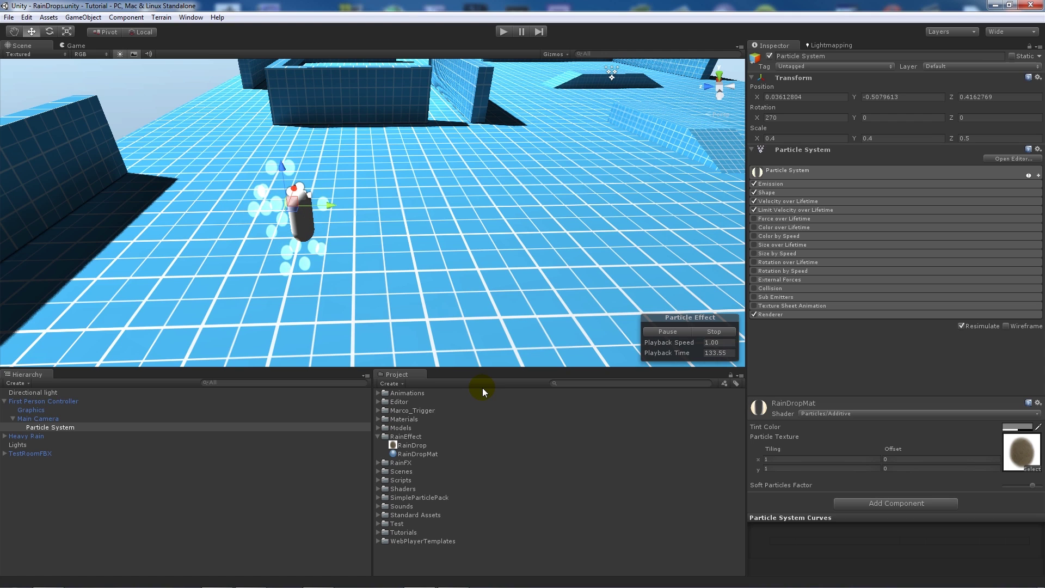
On Heavy Rain, collapse the particle and Box Collider sections and remove the Mono Behaviour component.
{"action": "left_click", "coordinate": [39, 436]}
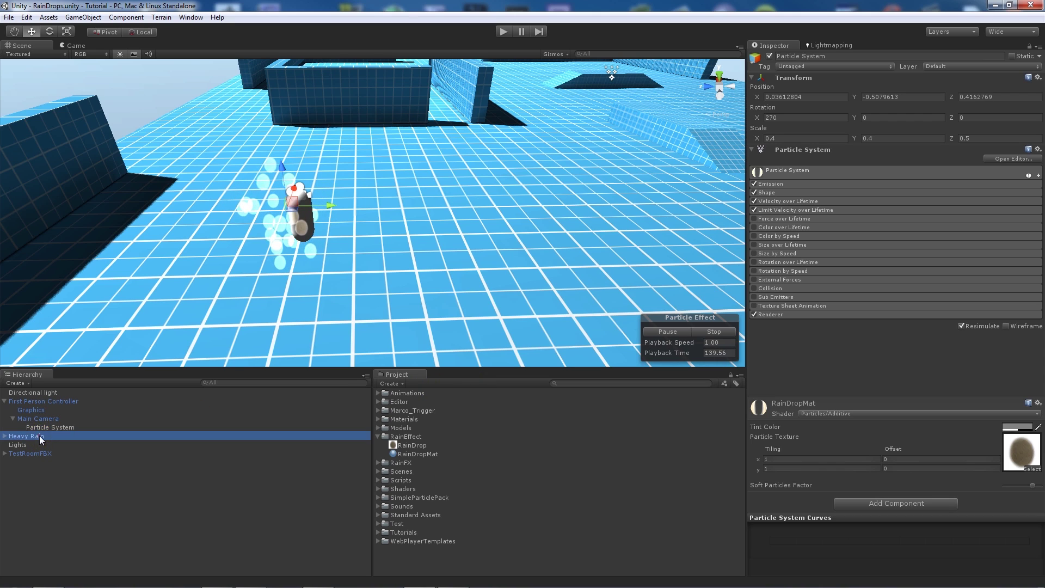
{"action": "mouse_move", "coordinate": [511, 236]}
{"action": "middle_mouse_down"}
{"action": "mouse_move", "coordinate": [606, 186]}
{"action": "mouse_move", "coordinate": [422, 230]}
{"action": "middle_mouse_up"}
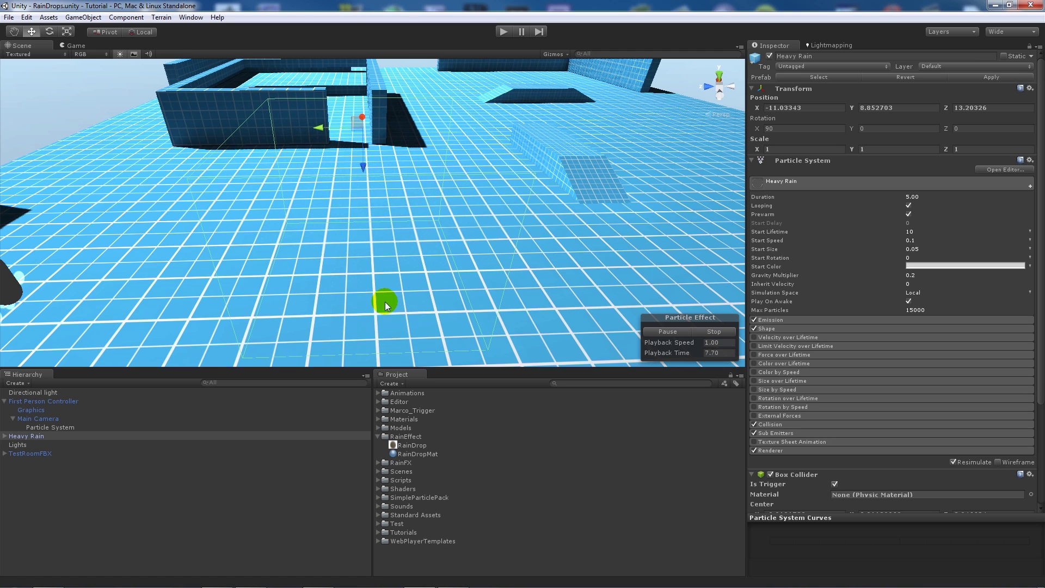
{"action": "scroll", "coordinate": [860, 357], "scroll_direction": "down", "scroll_amount": 3}
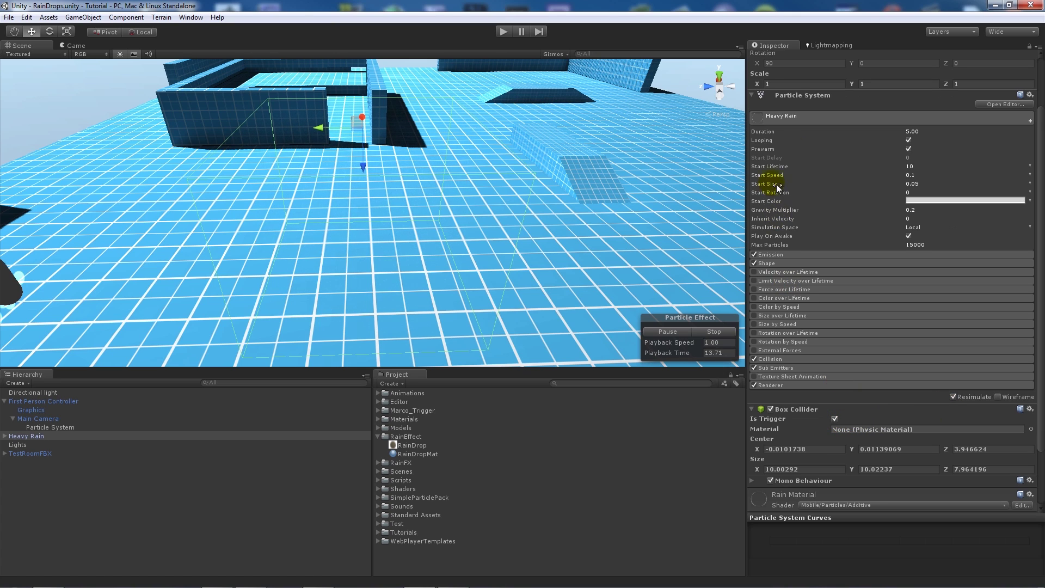
{"action": "left_click", "coordinate": [830, 118]}
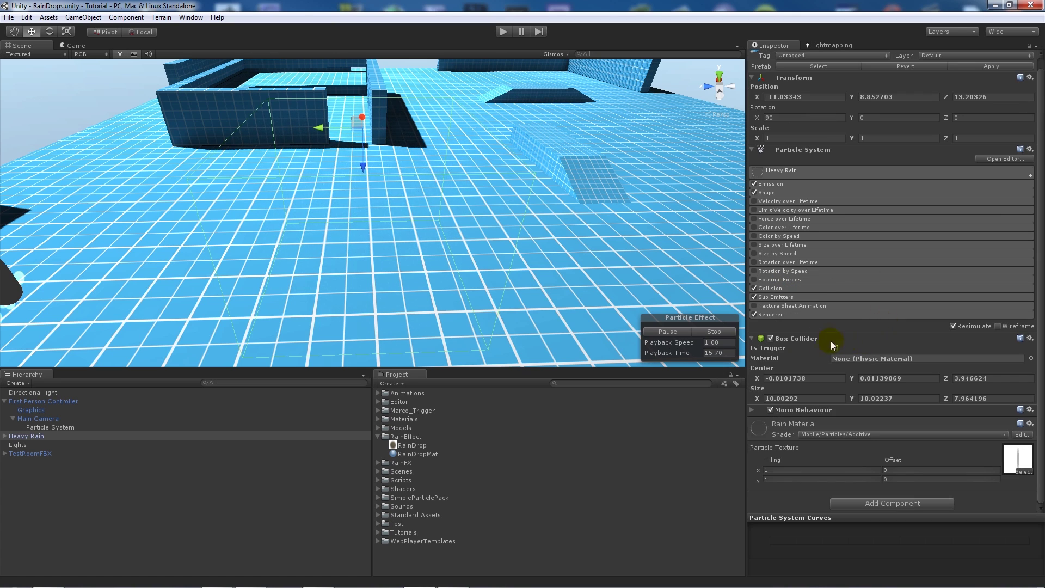
{"action": "left_click", "coordinate": [758, 338]}
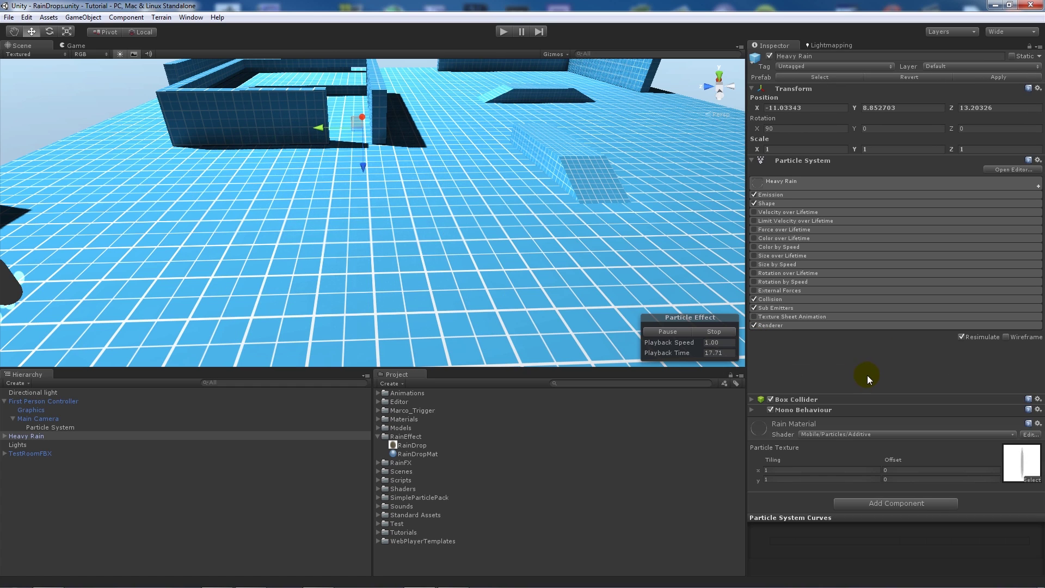
{"action": "left_click", "coordinate": [1037, 409]}
{"action": "left_click", "coordinate": [969, 437]}
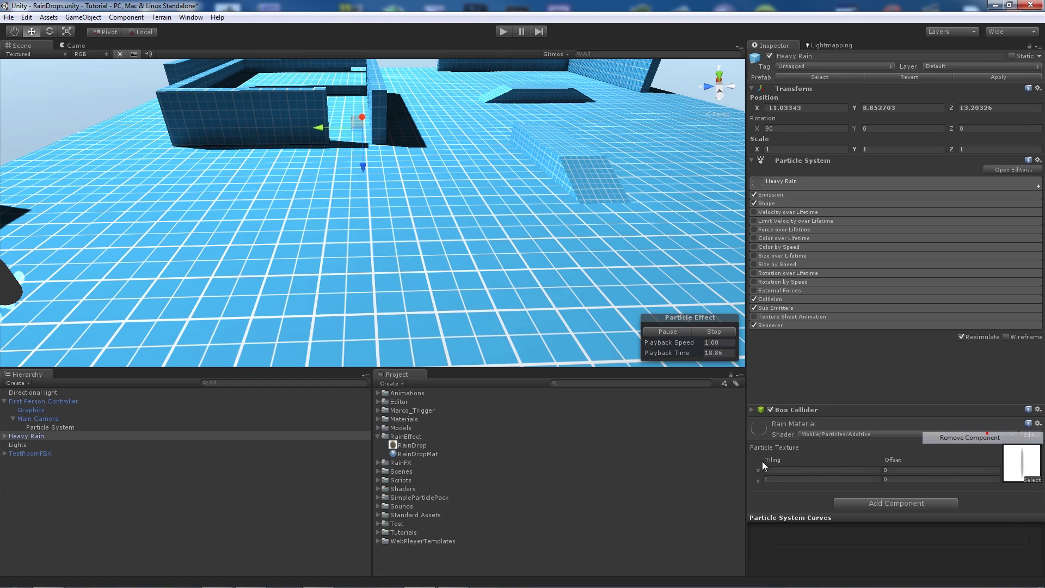
Create a Javascript asset in Project, name it RainDrops, and open it in MonoDevelop.
{"action": "right_click", "coordinate": [409, 558]}
{"action": "left_click", "coordinate": [443, 388]}
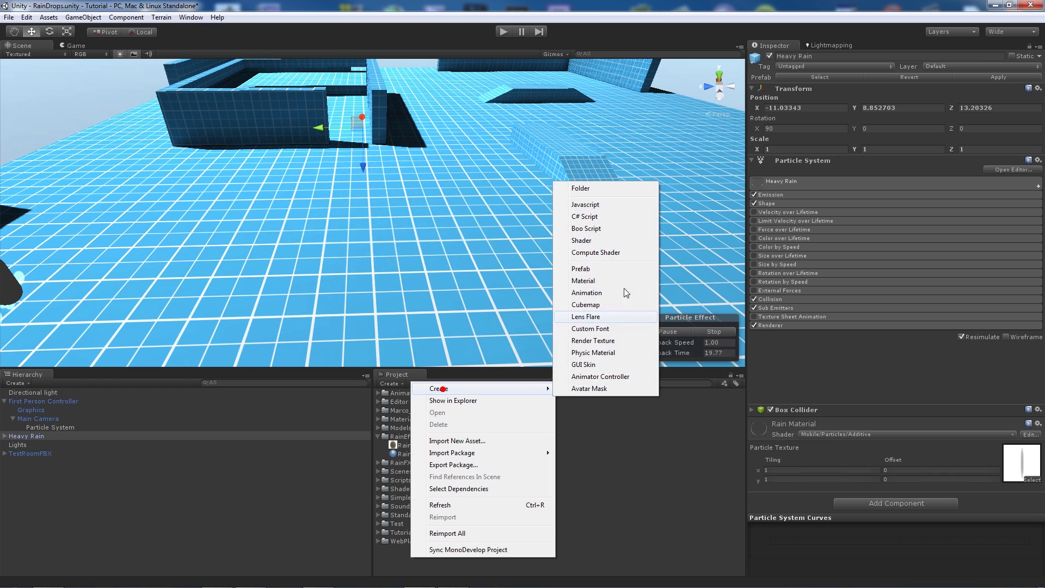
{"action": "left_click", "coordinate": [588, 205]}
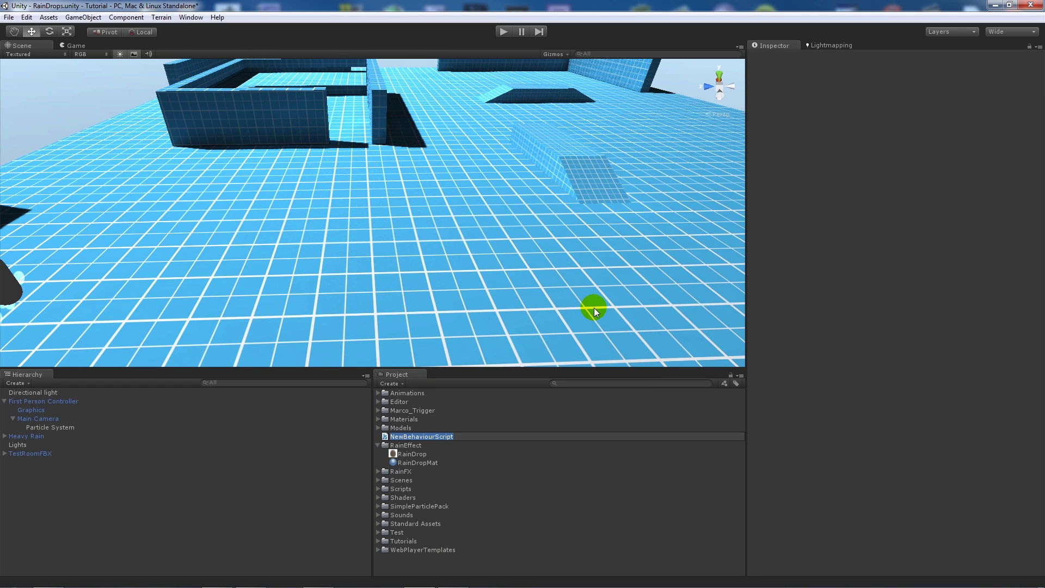
{"action": "type", "text": "RainDrops"}
{"action": "key", "text": "Return"}
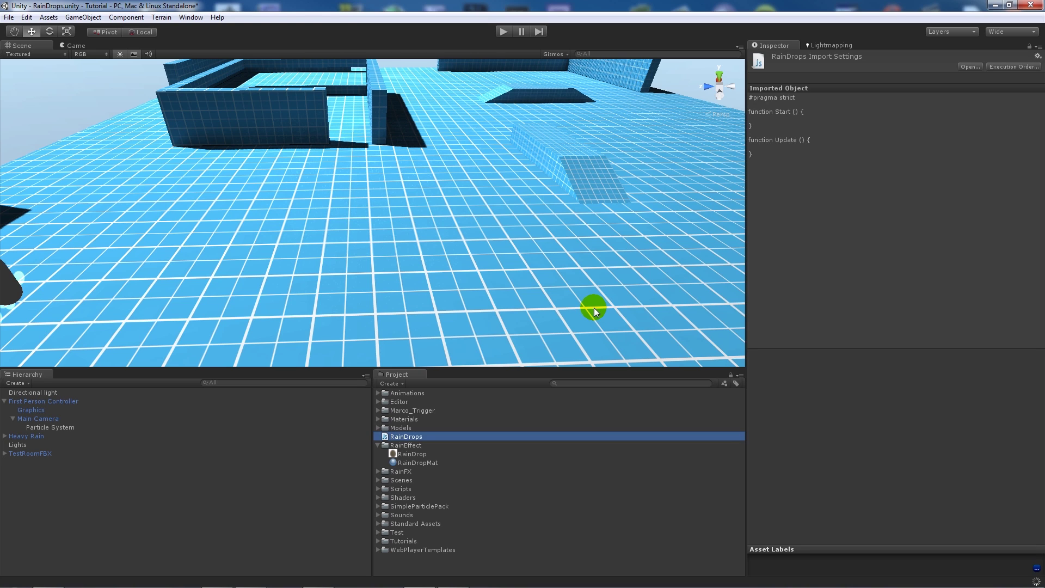
{"action": "double_click", "coordinate": [408, 441]}
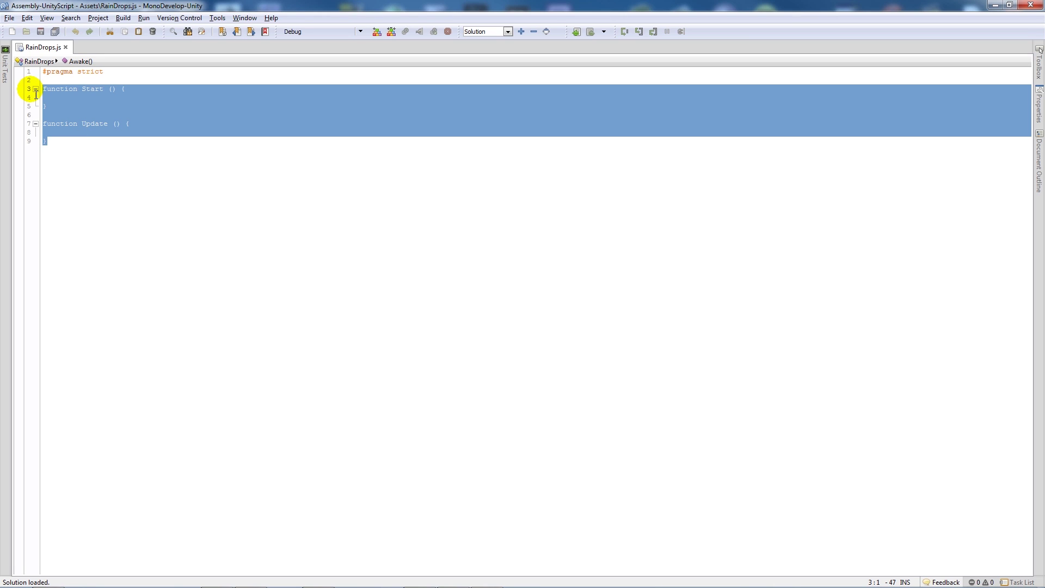
Declare var camDrops : ParticleSystem and write function Start() { camDrops.Stop(); }.
{"action": "type", "text": "var cam"}
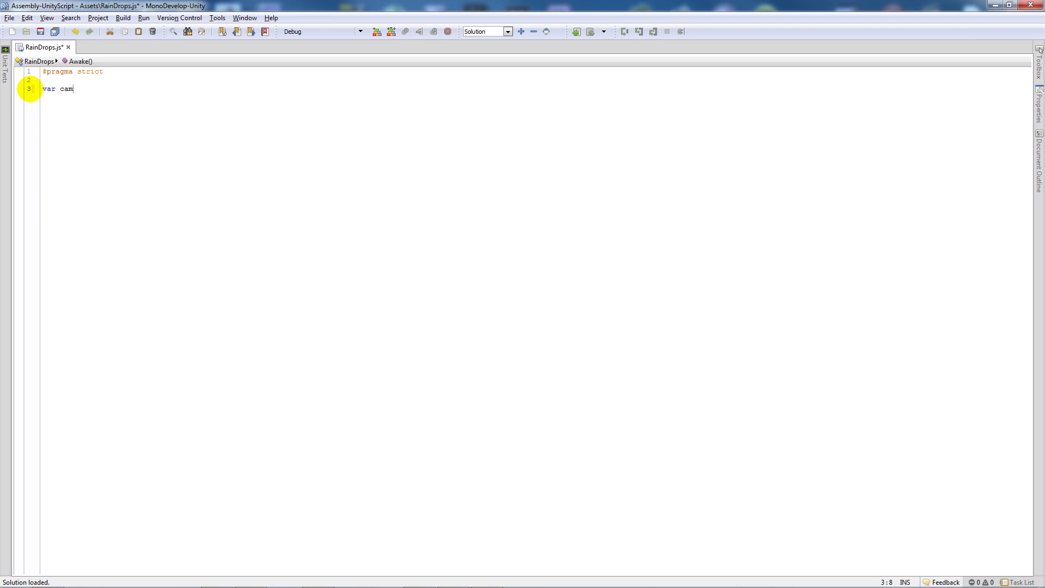
{"action": "type", "text": "Drop"}
{"action": "key", "text": "Return"}
{"action": "key", "text": "Return"}
{"action": "type", "text": "function "}
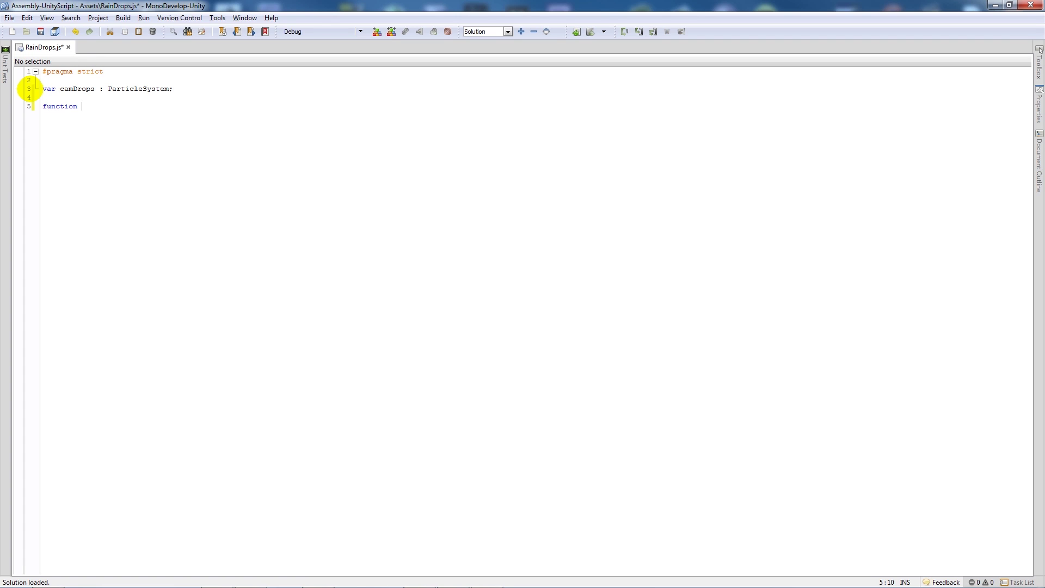
{"action": "type", "text": "Start()"}
{"action": "key", "text": "Return"}
{"action": "type", "text": "{"}
{"action": "key", "text": "Return"}
{"action": "key", "text": "Return"}
{"action": "type", "text": "ca"}
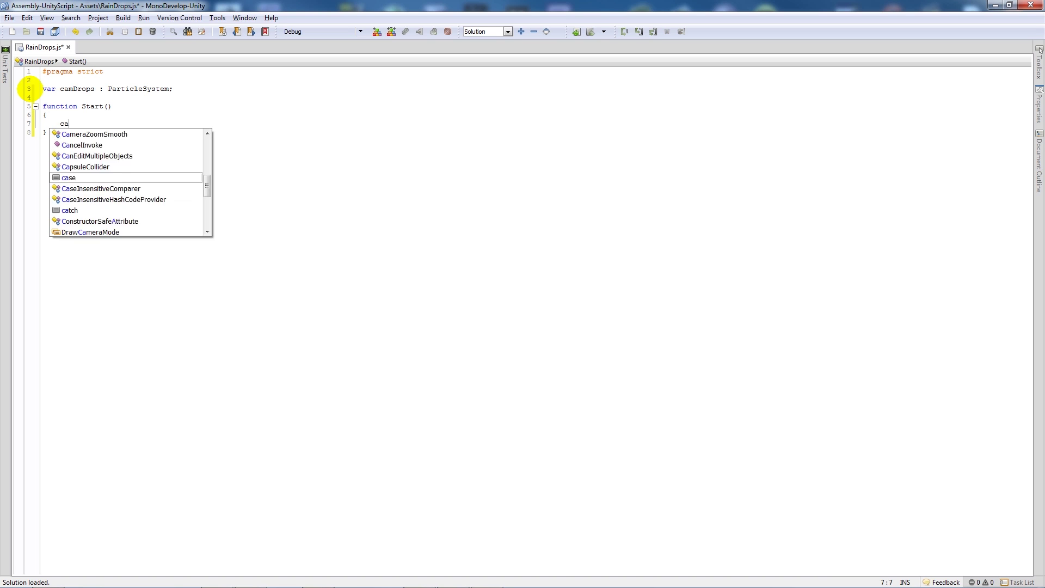
{"action": "type", "text": "mDrops.Stop();"}
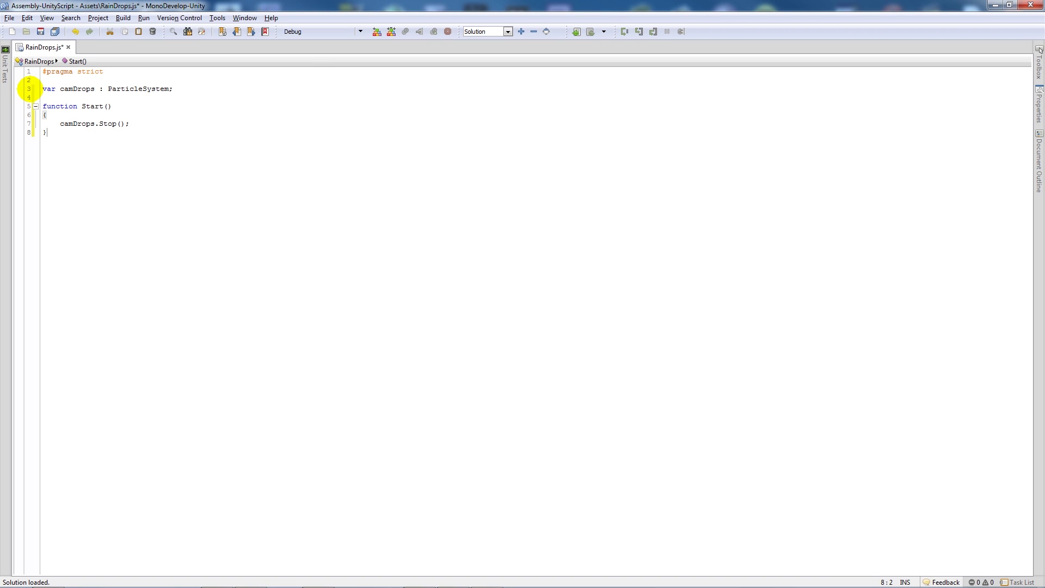
{"action": "key", "text": "Return"}
{"action": "key", "text": "Return"}
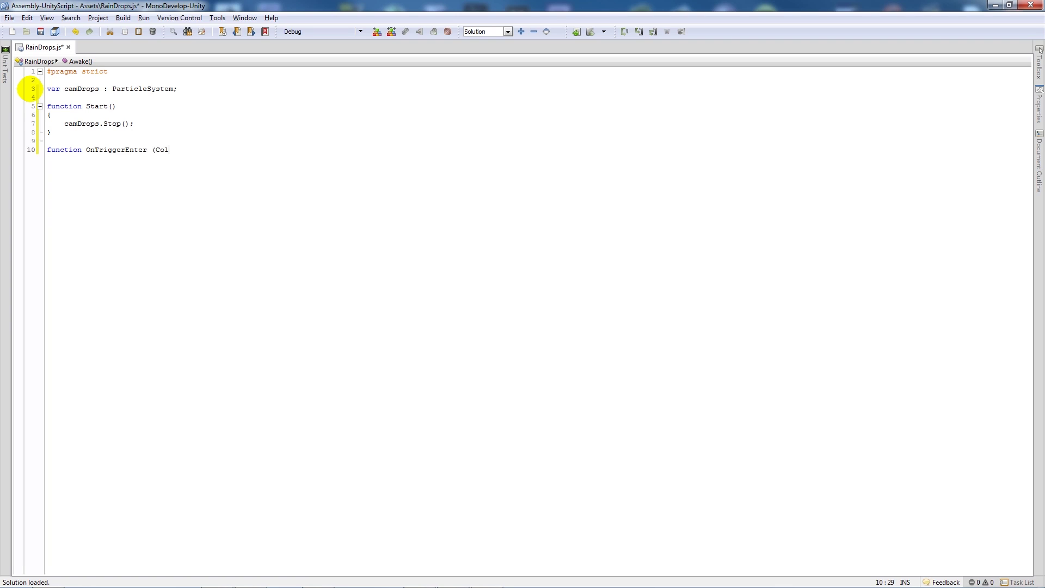
Complete OnTriggerEnter(Col) to call camDrops.Play() when Col.tag == "Player".
{"action": "type", "text": "er)"}
{"action": "key", "text": "Return"}
{"action": "type", "text": "{"}
{"action": "key", "text": "Return"}
{"action": "key", "text": "Return"}
{"action": "type", "text": "}"}
{"action": "key", "text": "Up"}
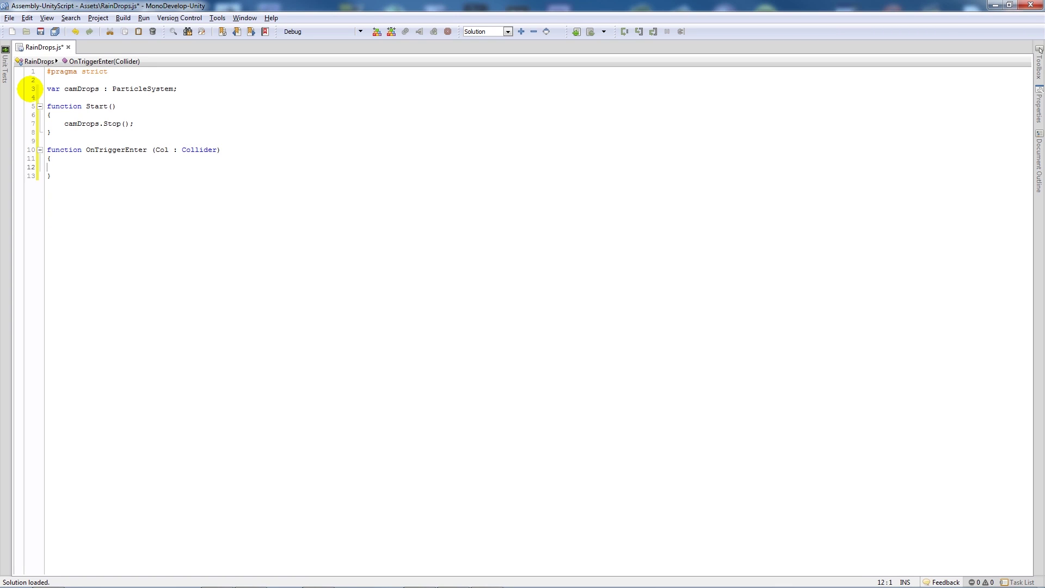
{"action": "type", "text": "if(Col"}
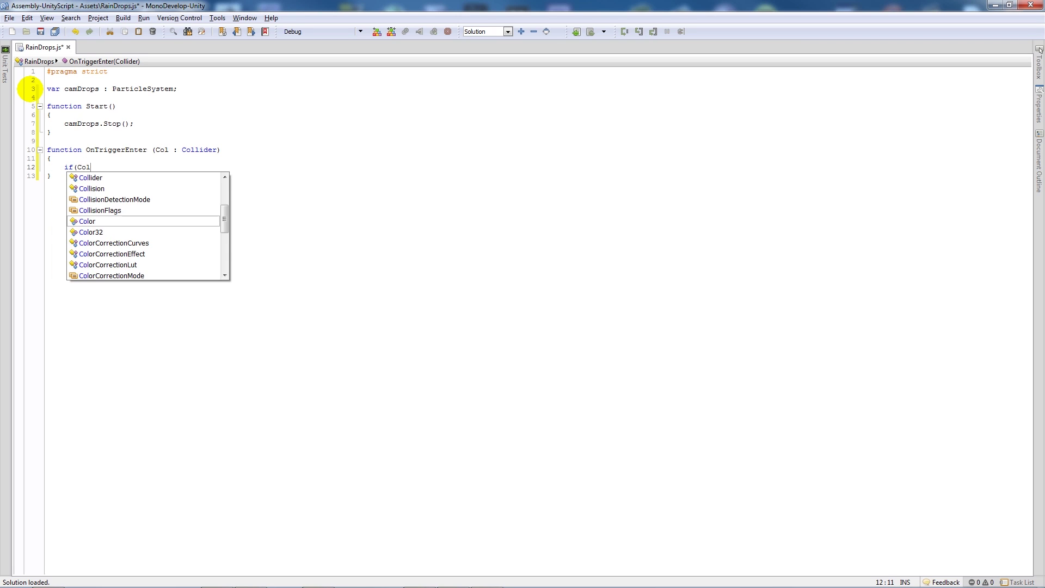
{"action": "type", "text": ".tag == \"Pl"}
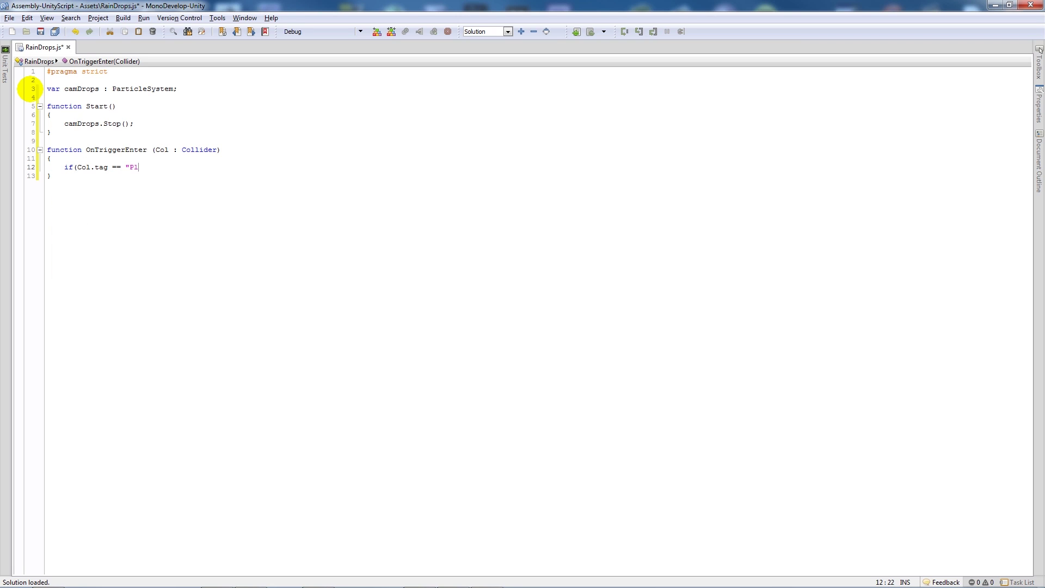
{"action": "type", "text": "ayer\")"}
{"action": "key", "text": "Return"}
{"action": "type", "text": "{"}
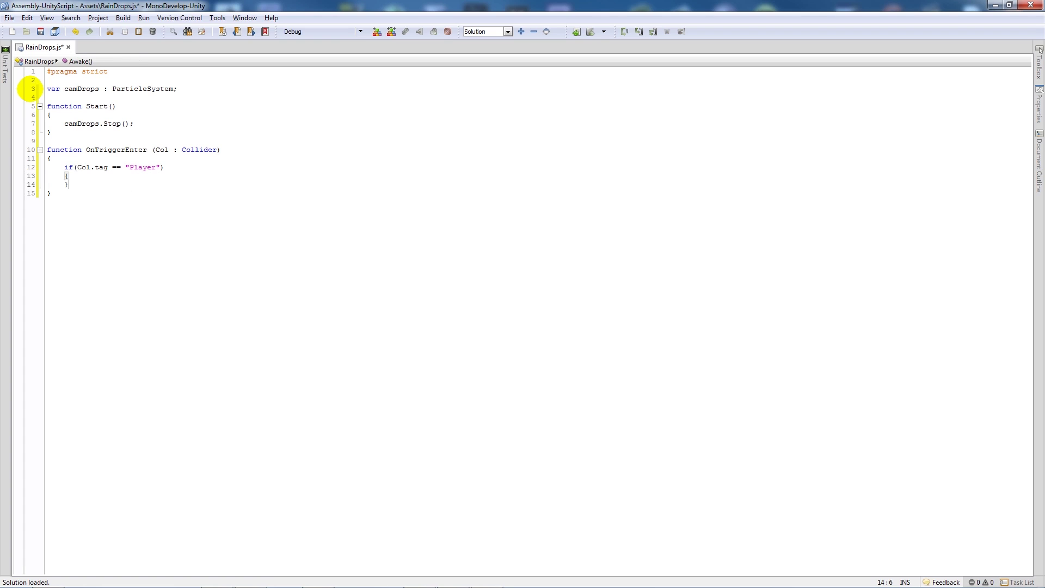
{"action": "key", "text": "Return"}
{"action": "key", "text": "Return"}
{"action": "type", "text": "}"}
{"action": "key", "text": "Up"}
{"action": "type", "text": "camDrops."}
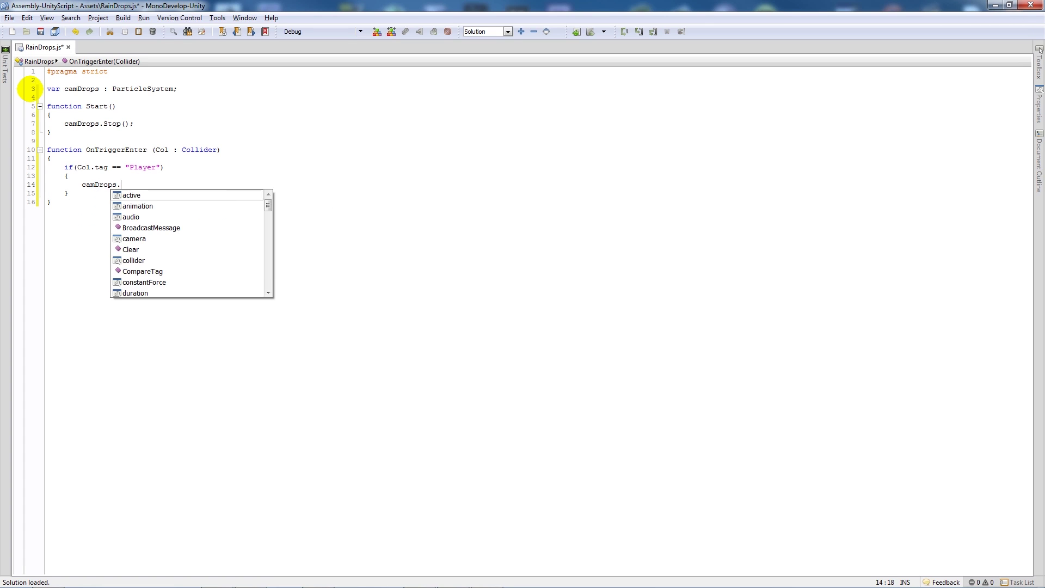
{"action": "type", "text": "Play();"}
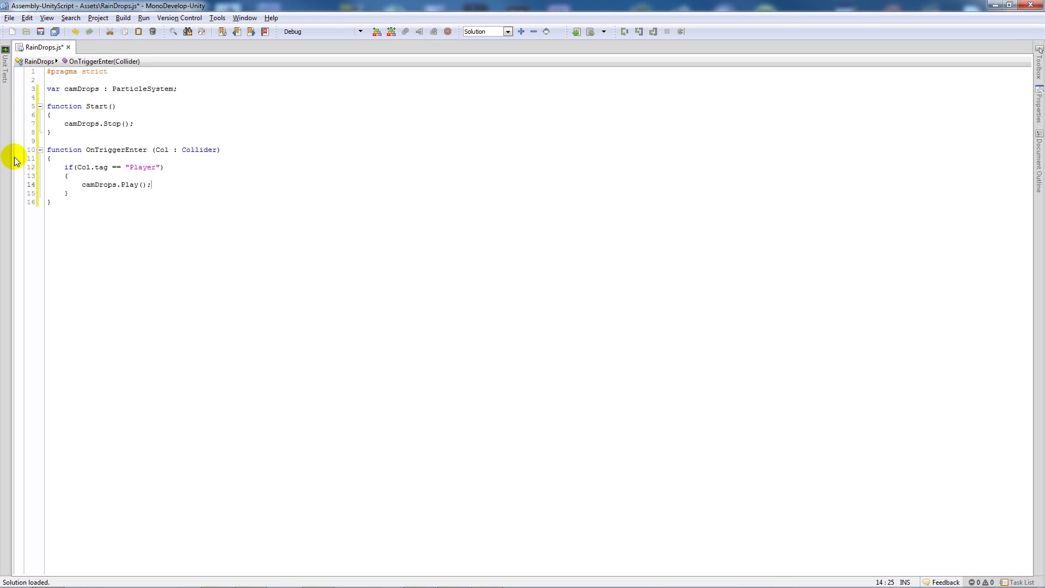
Duplicate it as OnTriggerExit calling camDrops.Stop(), and save RainDrops.js.
{"action": "left_click_drag", "start_coordinate": [52, 202], "coordinate": [45, 152]}
{"action": "key", "text": "ctrl+c"}
{"action": "left_click", "coordinate": [65, 203]}
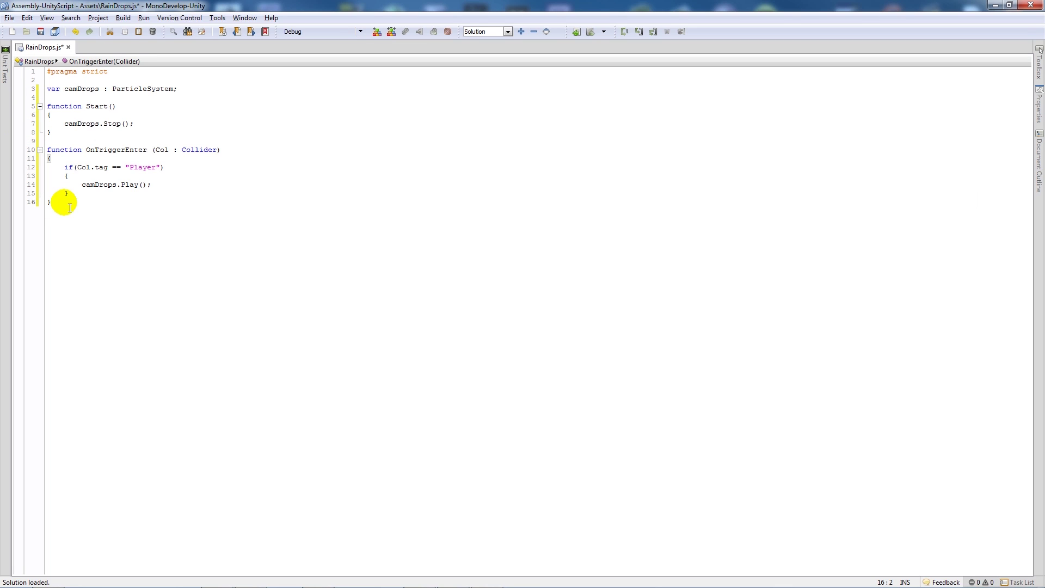
{"action": "key", "text": "Return"}
{"action": "key", "text": "Return"}
{"action": "key", "text": "ctrl+v"}
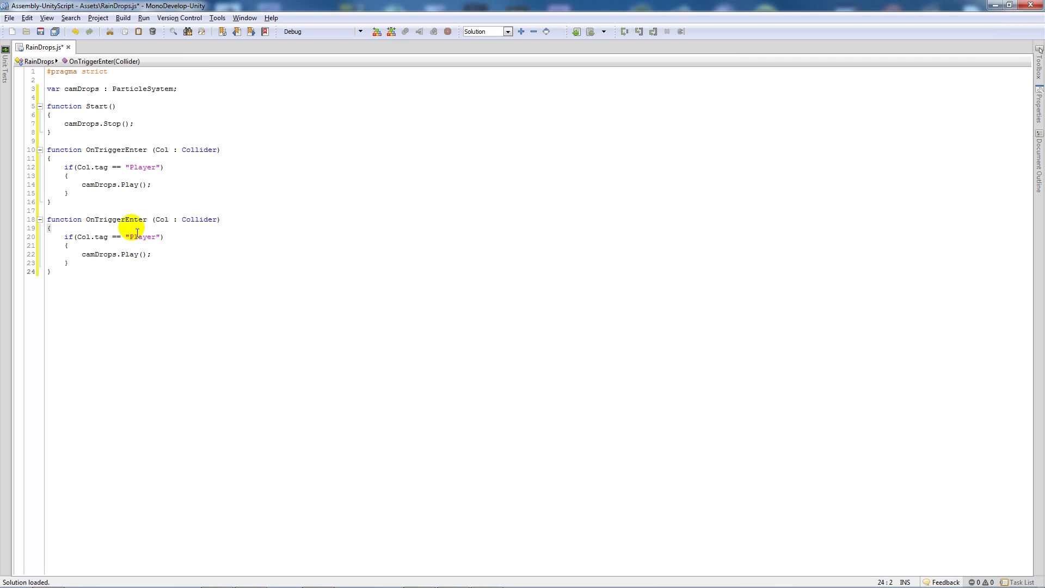
{"action": "left_click", "coordinate": [128, 220]}
{"action": "left_click_drag", "start_coordinate": [131, 227], "coordinate": [151, 226]}
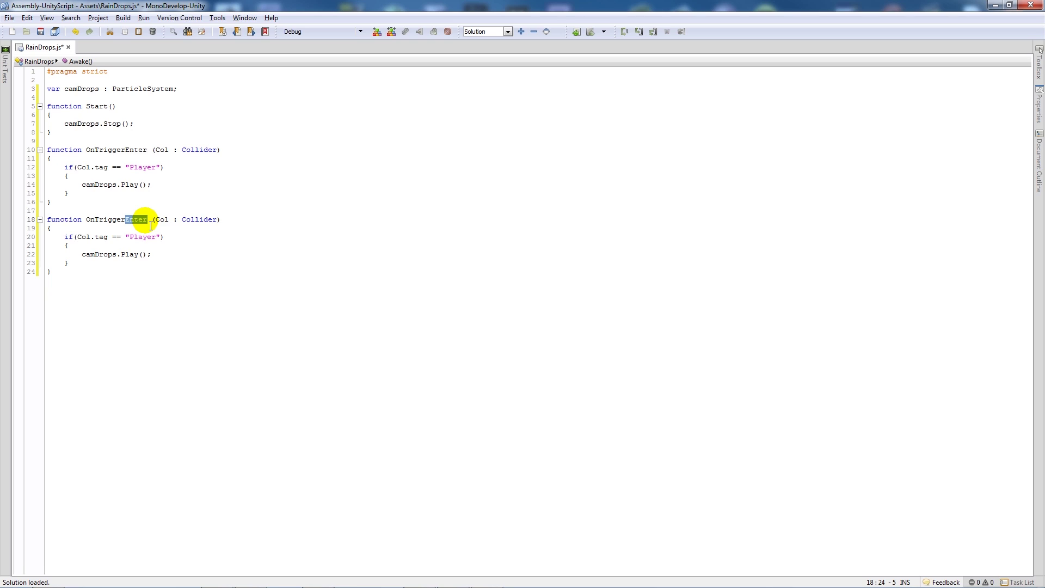
{"action": "type", "text": "Exit"}
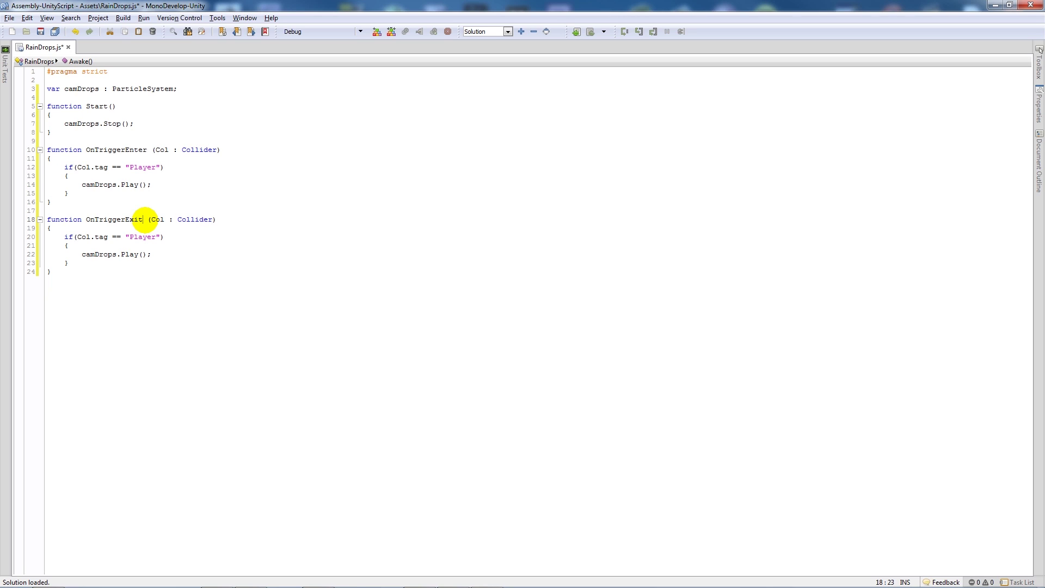
{"action": "double_click", "coordinate": [129, 254]}
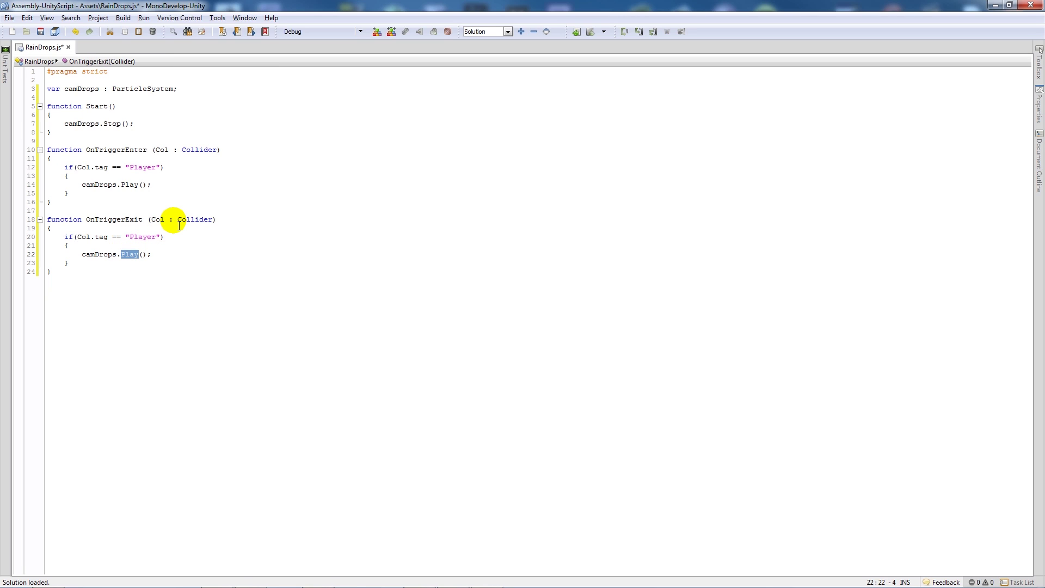
{"action": "type", "text": "Stop"}
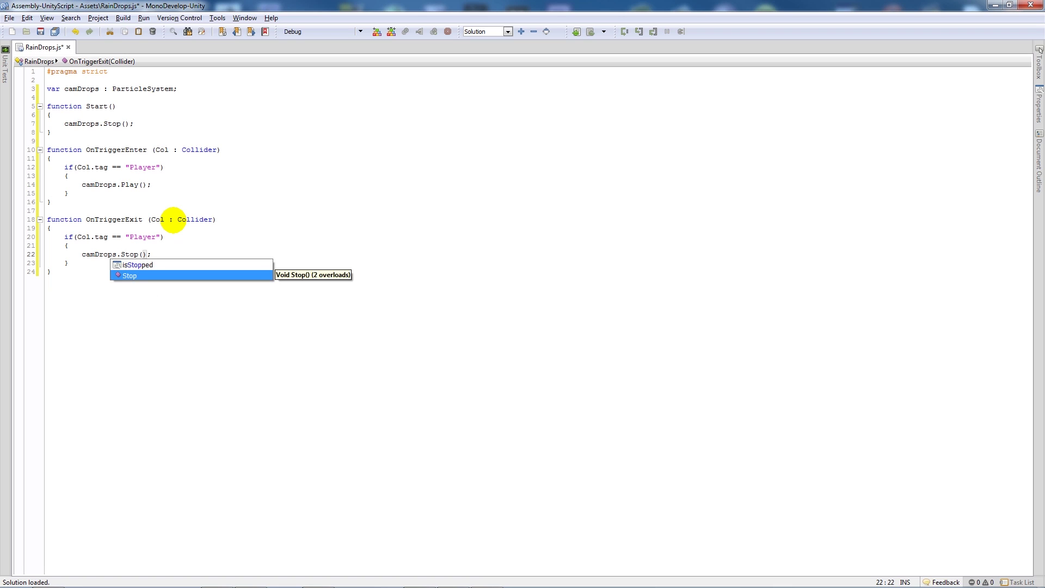
{"action": "key", "text": "Escape"}
{"action": "left_click", "coordinate": [41, 31]}
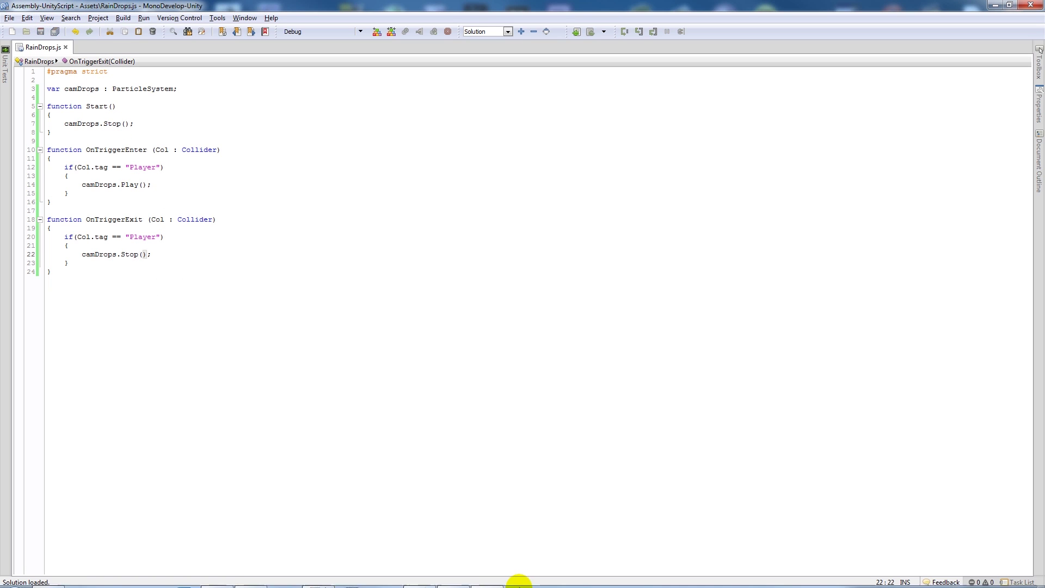
Add RainDrops to Heavy Rain, set Cam Drops to the camera's Particle System, and play.
{"action": "left_click", "coordinate": [420, 583]}
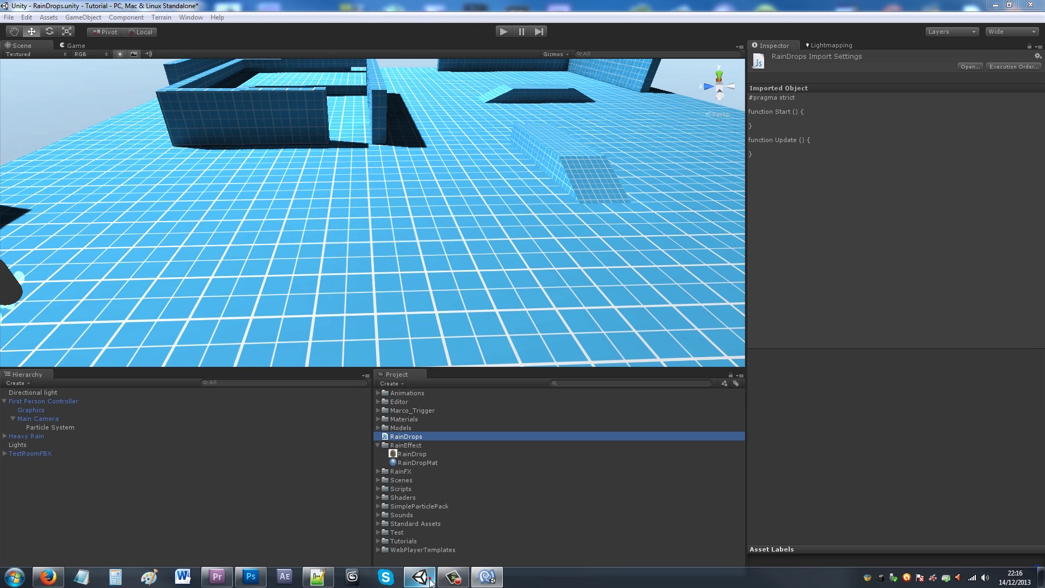
{"action": "left_click", "coordinate": [390, 559]}
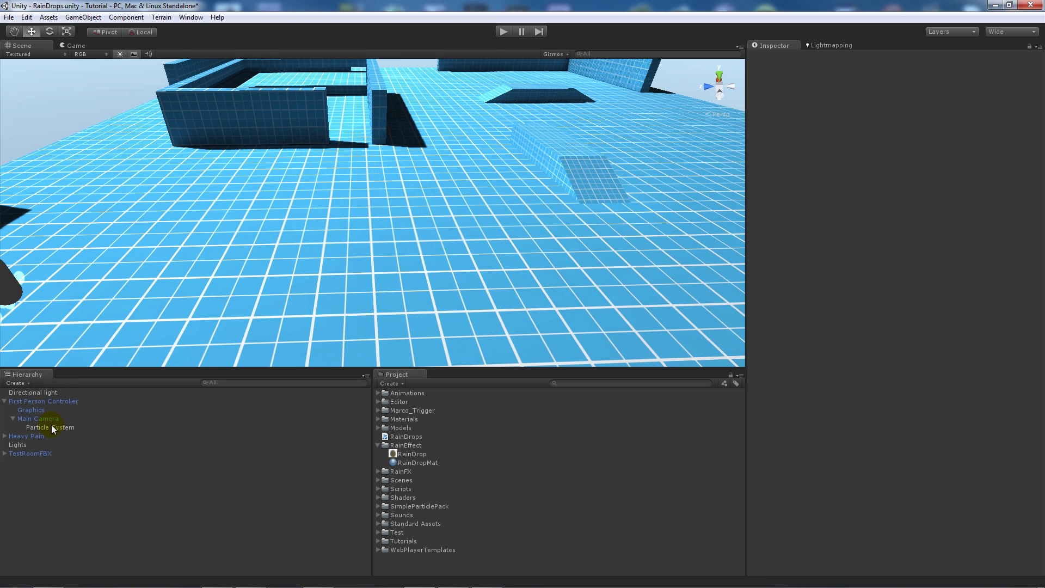
{"action": "left_click", "coordinate": [32, 437]}
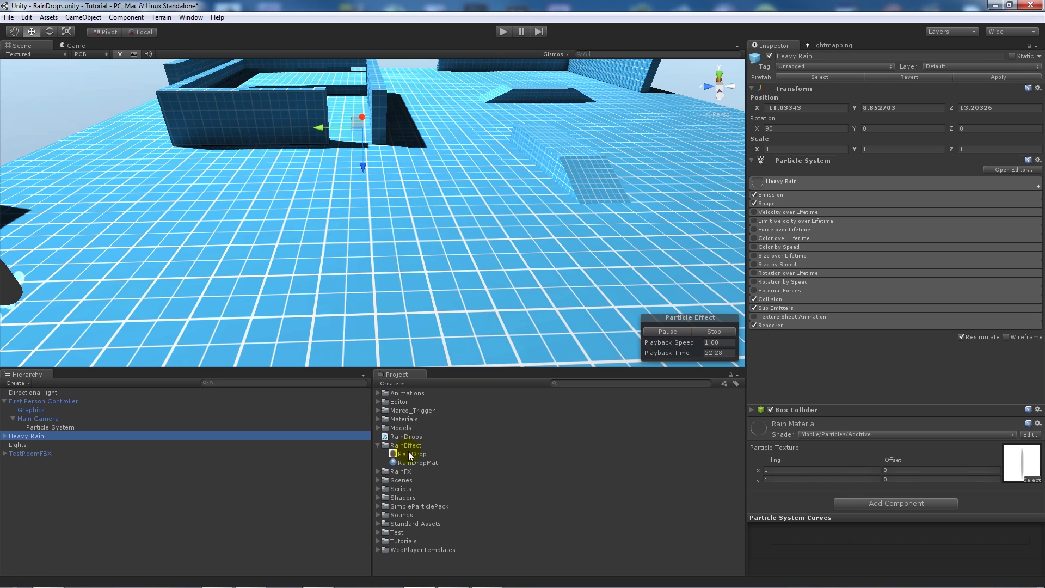
{"action": "left_click_drag", "start_coordinate": [415, 440], "coordinate": [864, 406]}
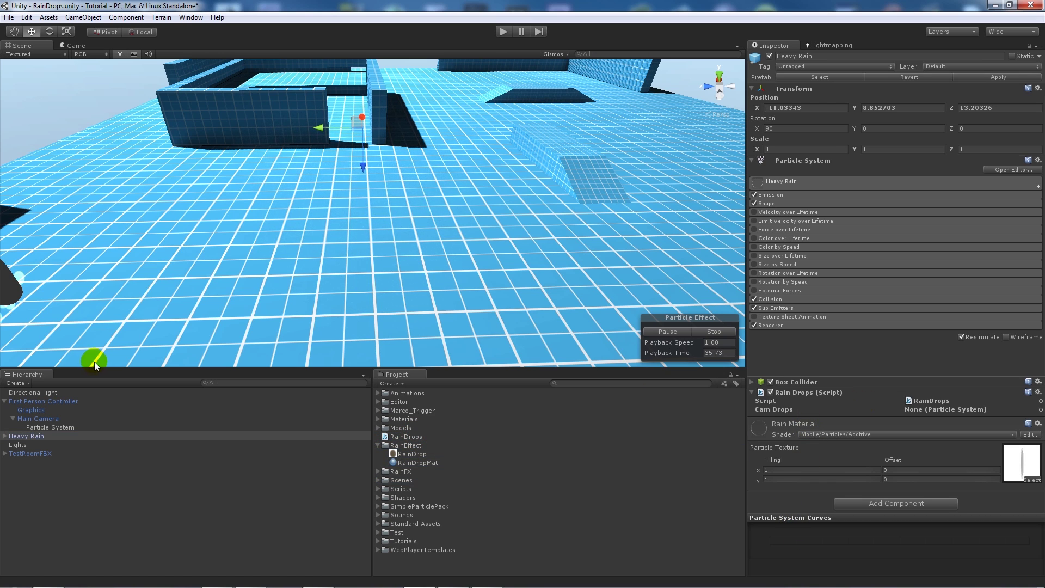
{"action": "left_click_drag", "start_coordinate": [54, 428], "coordinate": [928, 410]}
{"action": "left_click", "coordinate": [501, 31]}
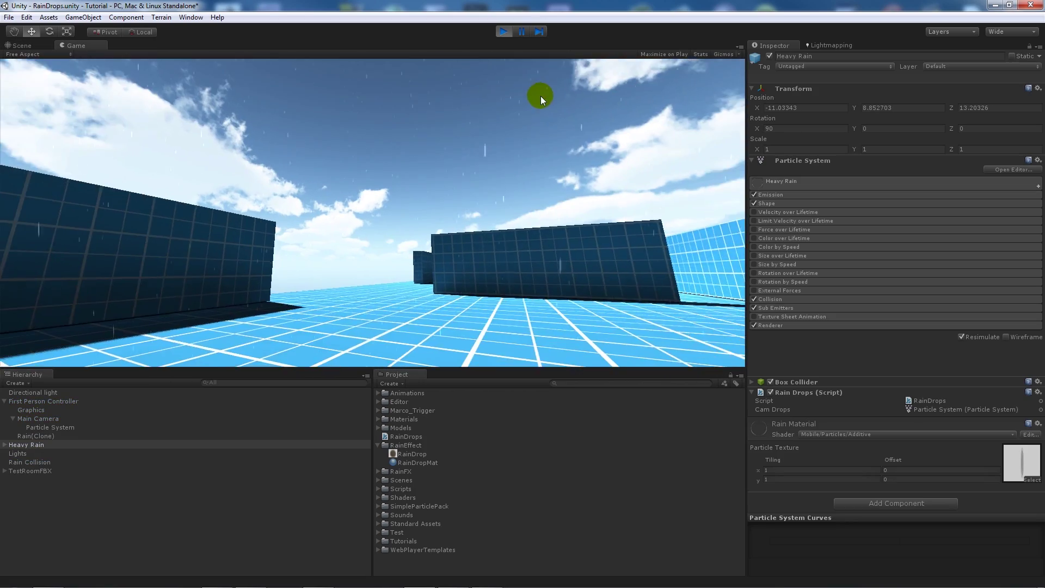
{"action": "key", "text": "s"}
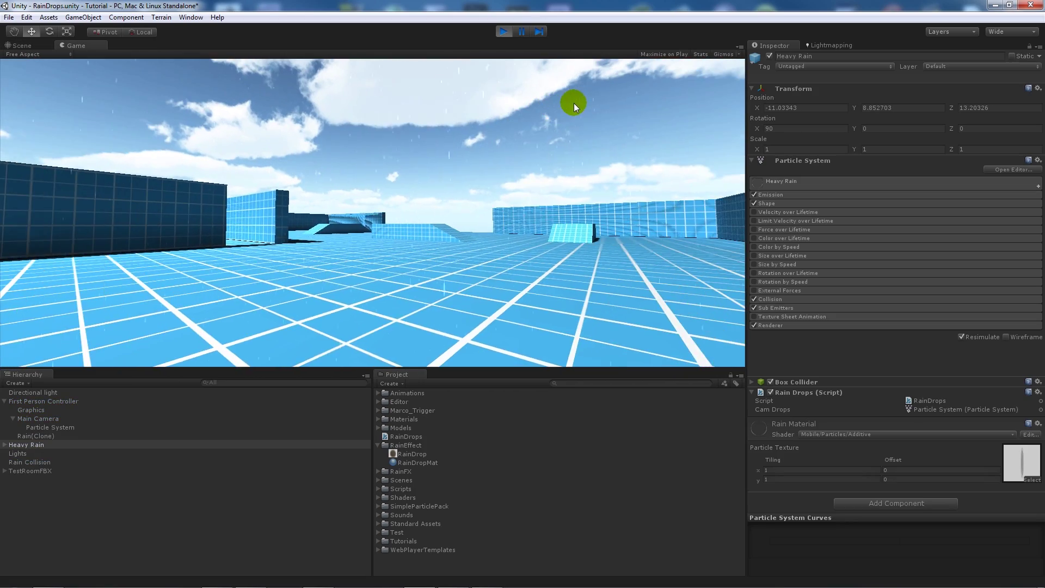
{"action": "key", "text": "d"}
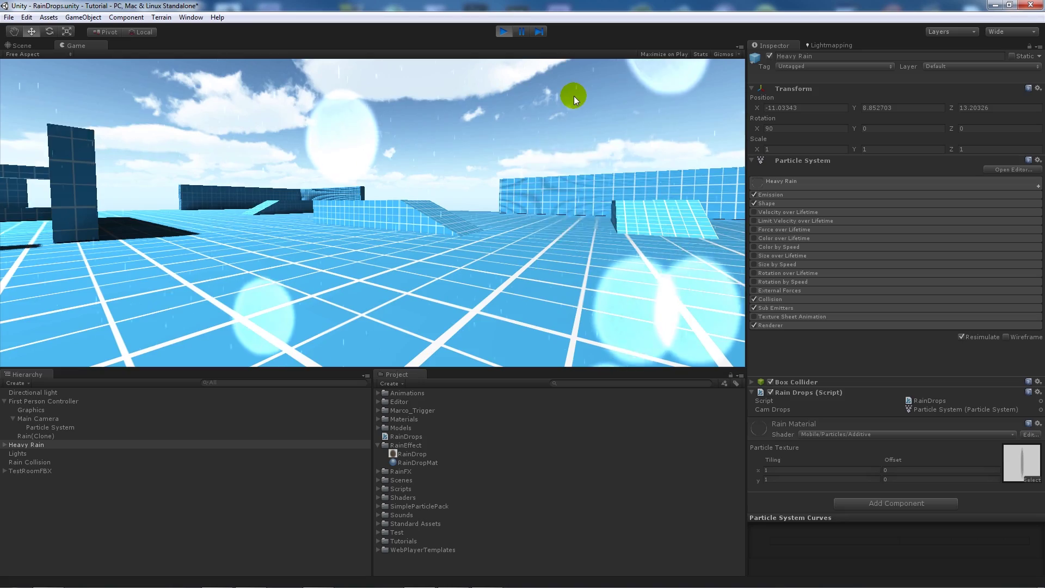
{"action": "key", "text": "w"}
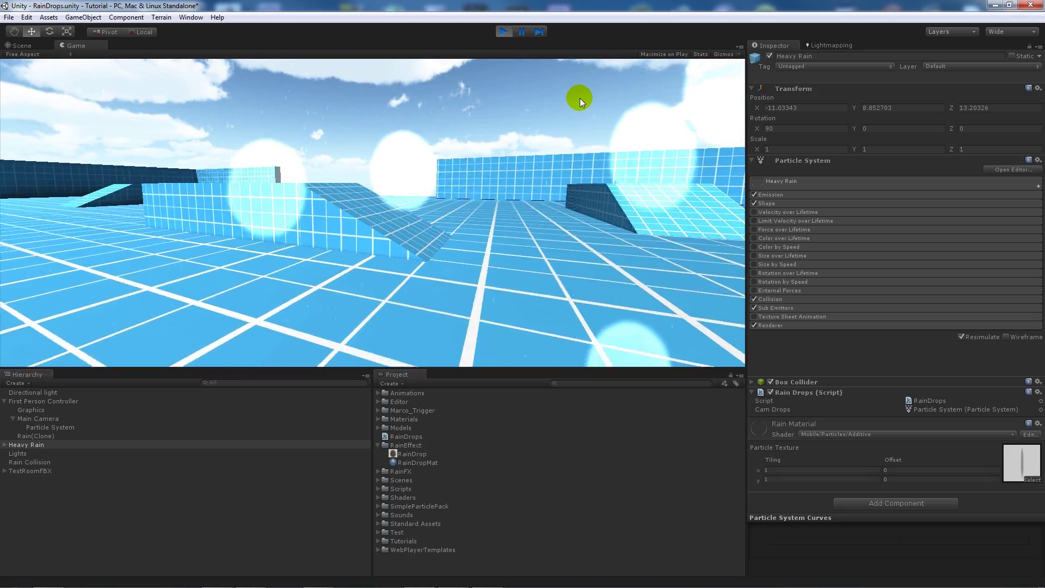
{"action": "key", "text": "w"}
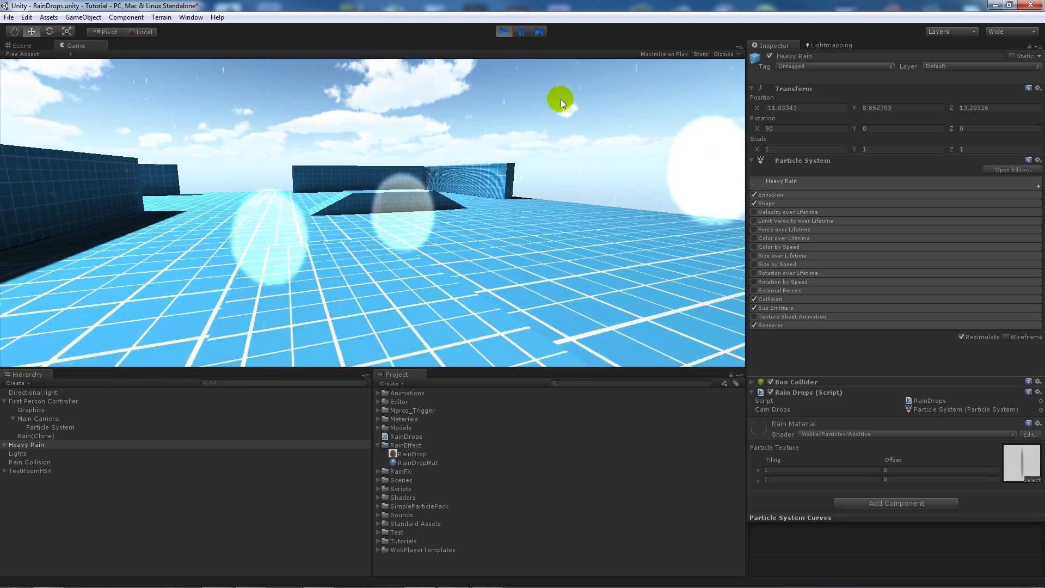
{"action": "key", "text": "w"}
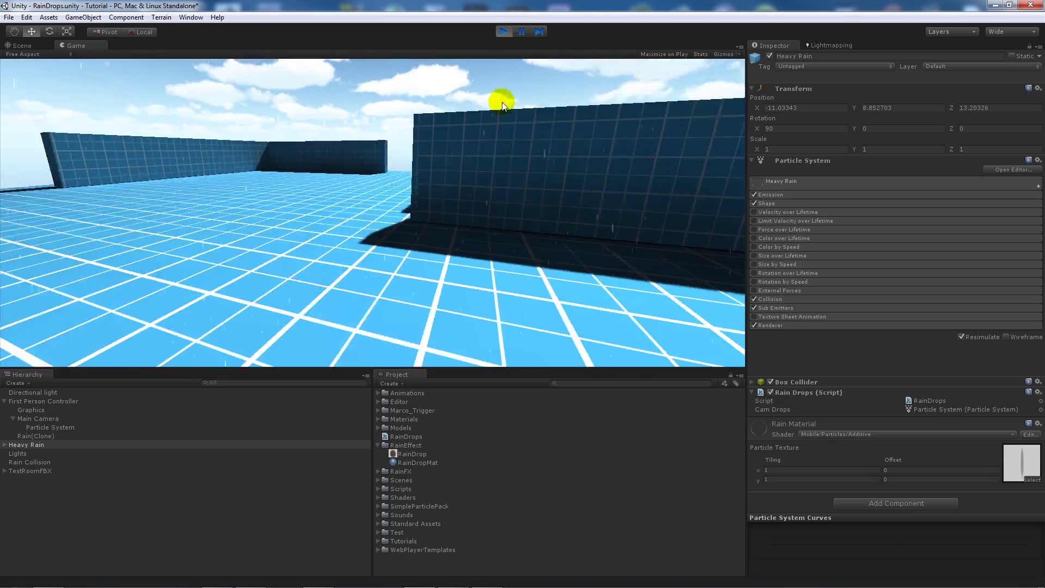
{"action": "key", "text": "w"}
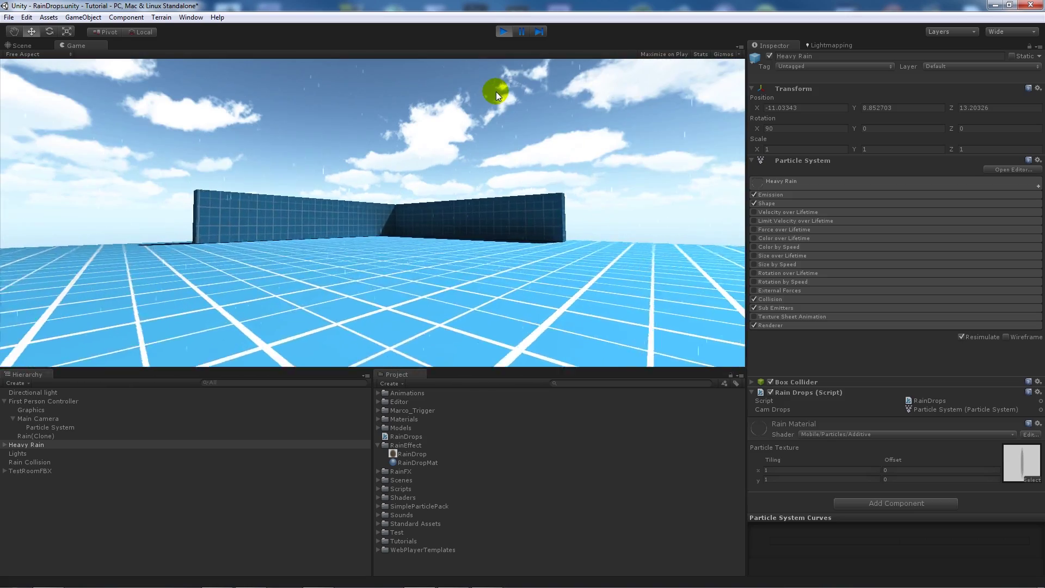
{"action": "key", "text": "w"}
{"action": "key", "text": "w"}
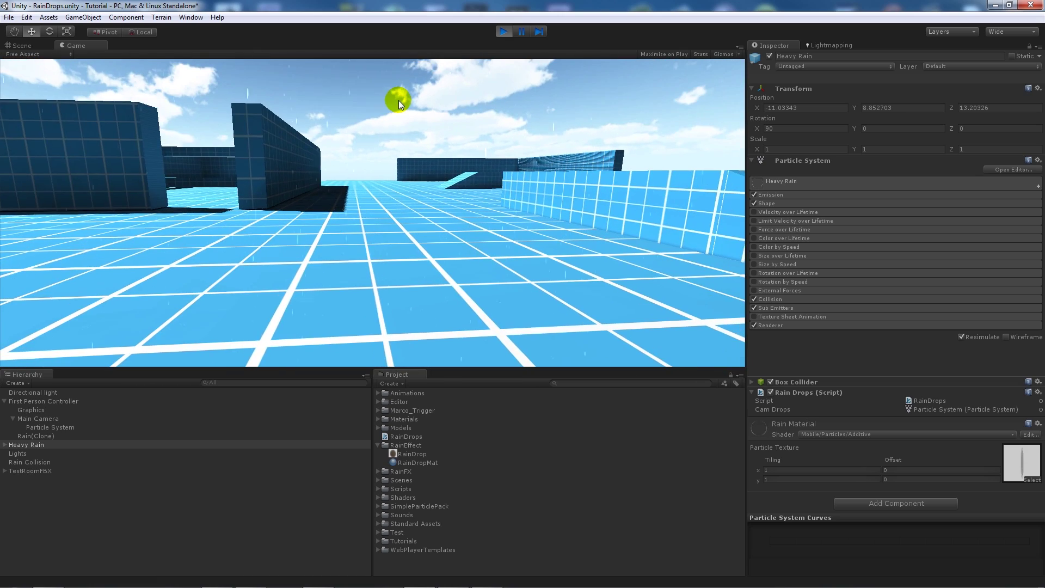
{"action": "key", "text": "w"}
{"action": "key", "text": "ctrl+p"}
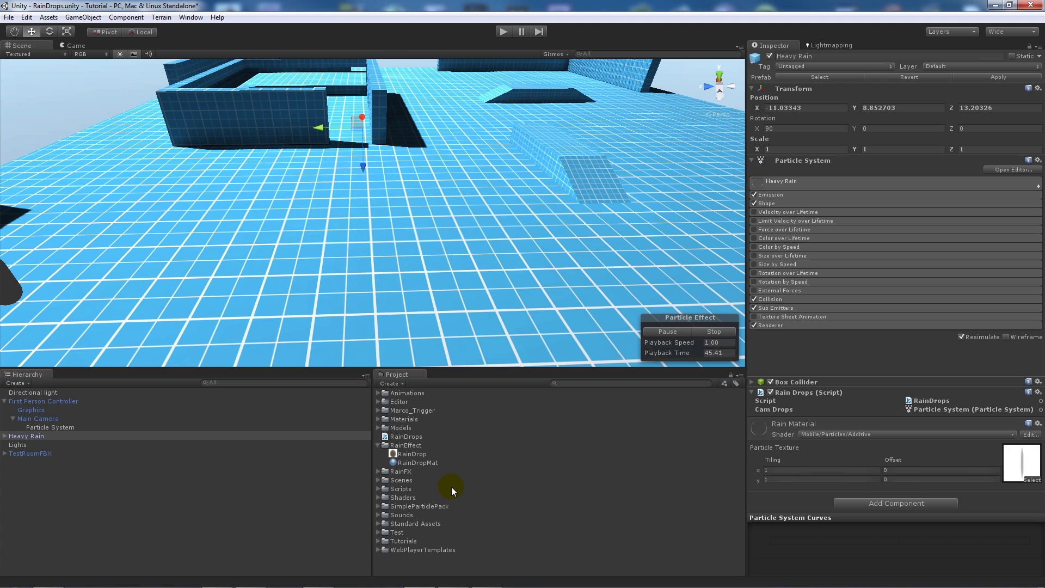
Review RainDrops.js in MonoDevelop, then return to the Unity editor.
{"action": "mouse_move", "coordinate": [490, 580]}
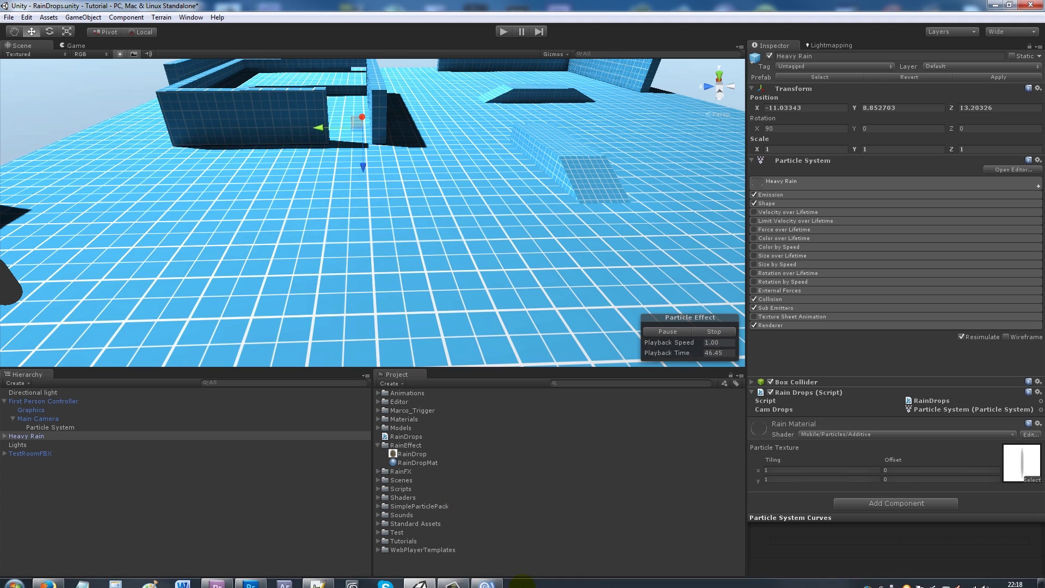
{"action": "left_click", "coordinate": [489, 580]}
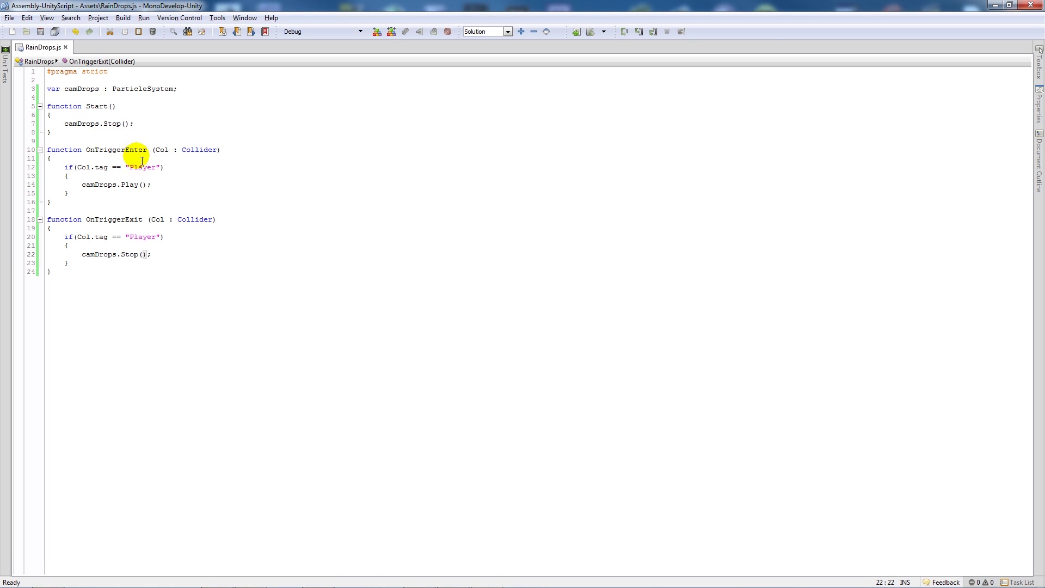
{"action": "mouse_move", "coordinate": [539, 569]}
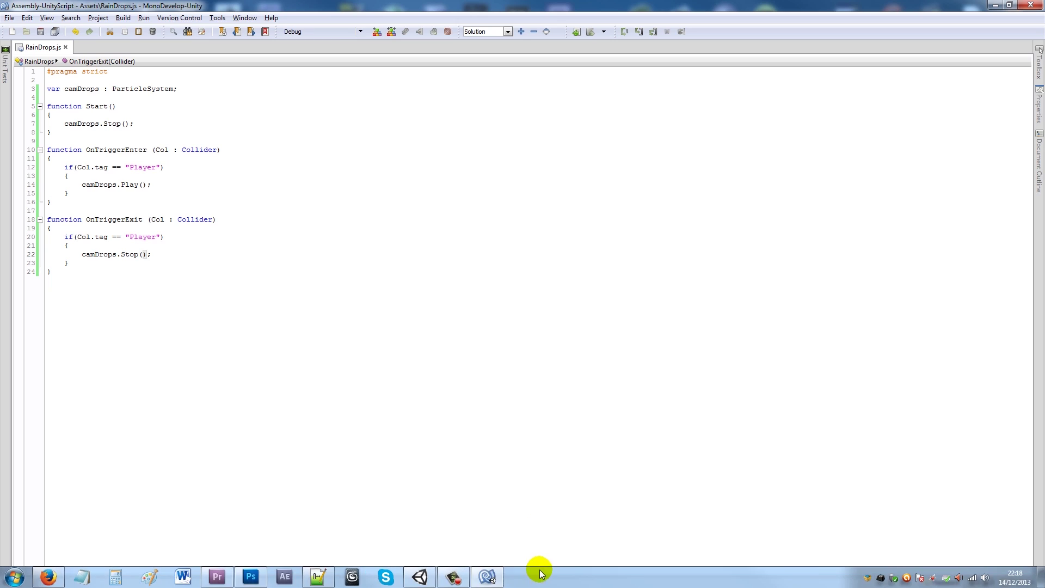
{"action": "left_click", "coordinate": [490, 580]}
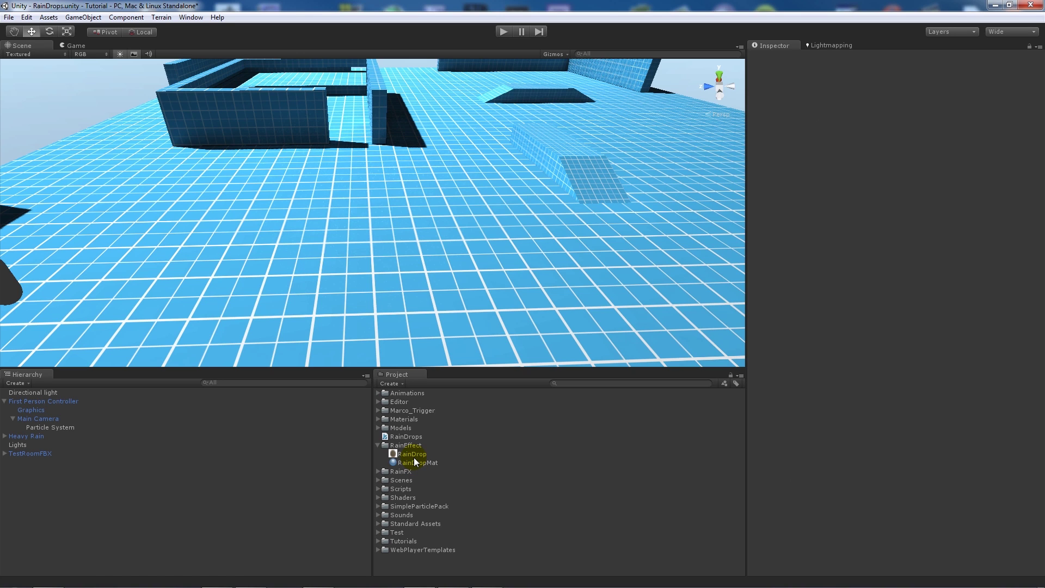
Select the Main Camera's Particle System and orbit the scene to center the character and raindrops.
{"action": "left_click", "coordinate": [32, 431]}
{"action": "left_click", "coordinate": [39, 426]}
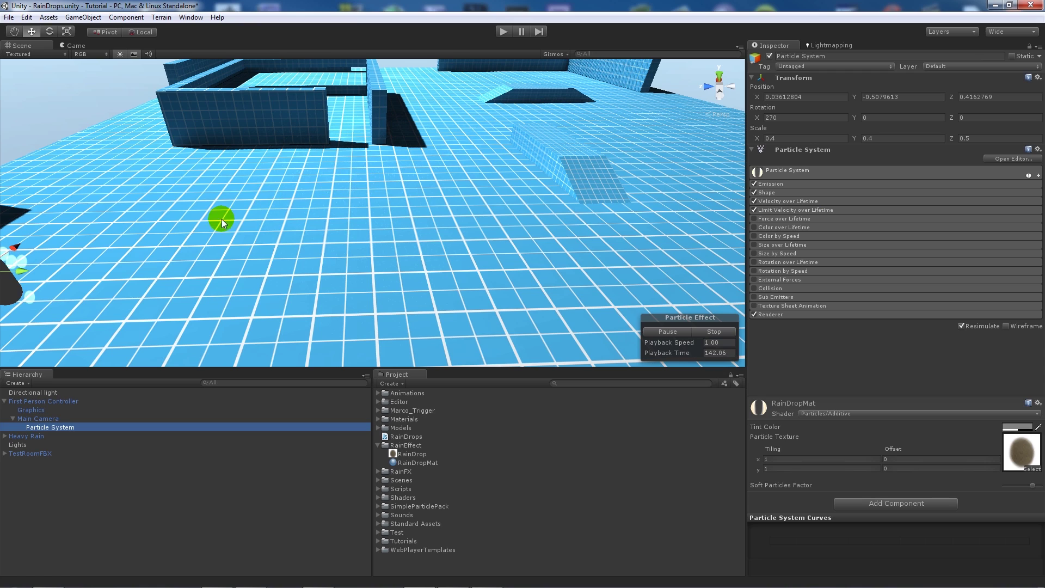
{"action": "left_click_drag", "start_coordinate": [120, 256], "coordinate": [248, 208], "text": "alt"}
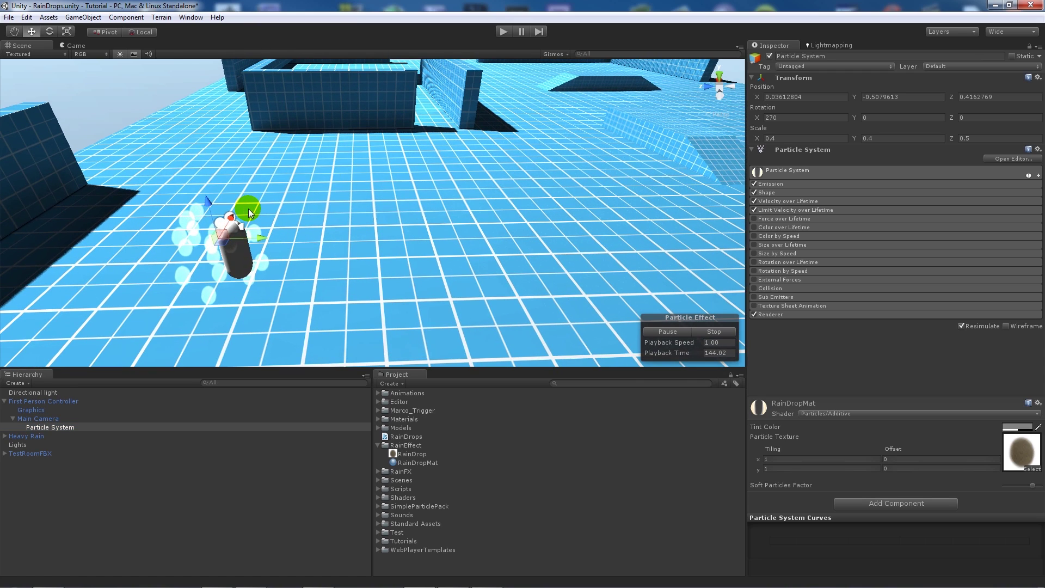